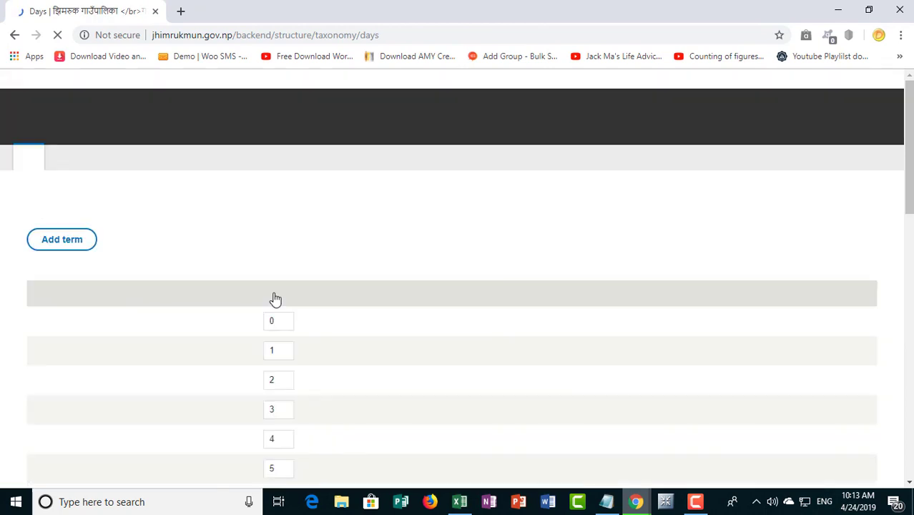
Step: Look through the terms of the Days vocabulary and return to the site's home page
{"action": "scroll", "coordinate": [274, 300], "scroll_direction": "down", "scroll_amount": 7}
{"action": "scroll", "coordinate": [200, 381], "scroll_direction": "up", "scroll_amount": 7}
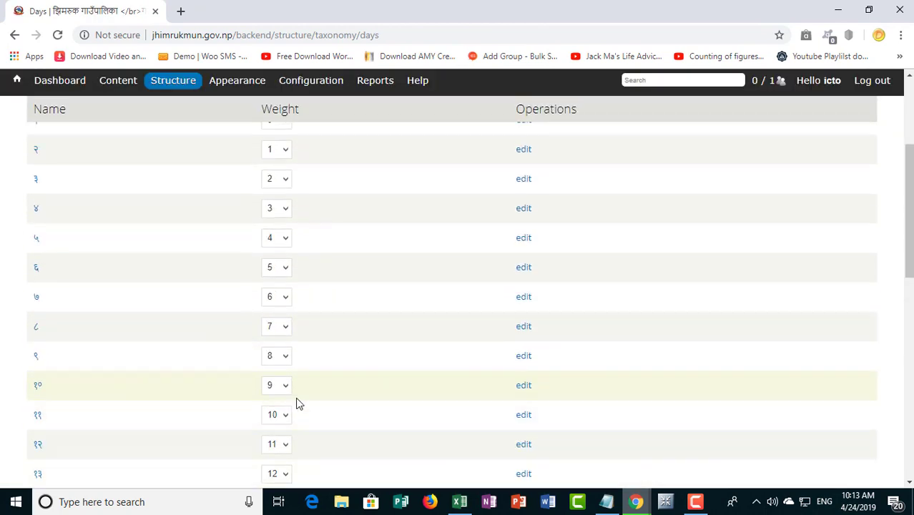
{"action": "left_click", "coordinate": [17, 80]}
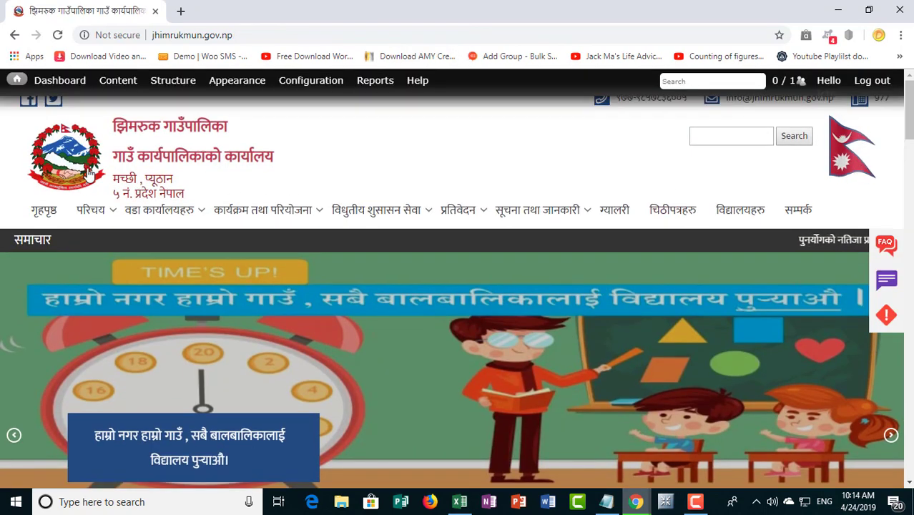
Step: View the blank form for adding a content type and go back to the home page
{"action": "mouse_move", "coordinate": [121, 82]}
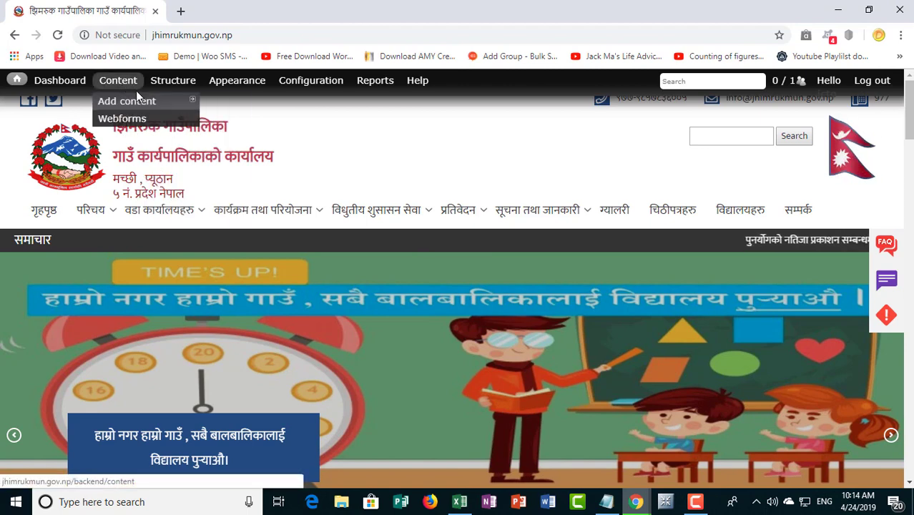
{"action": "mouse_move", "coordinate": [172, 83]}
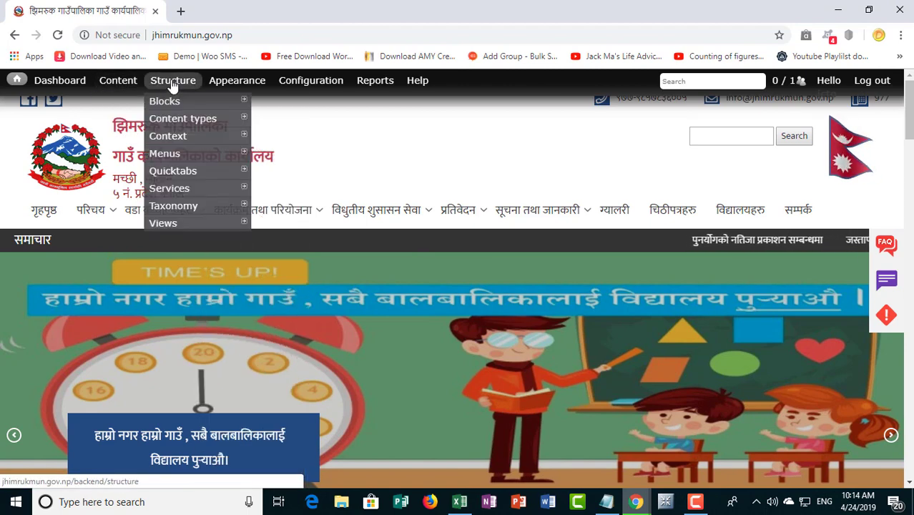
{"action": "mouse_move", "coordinate": [187, 119]}
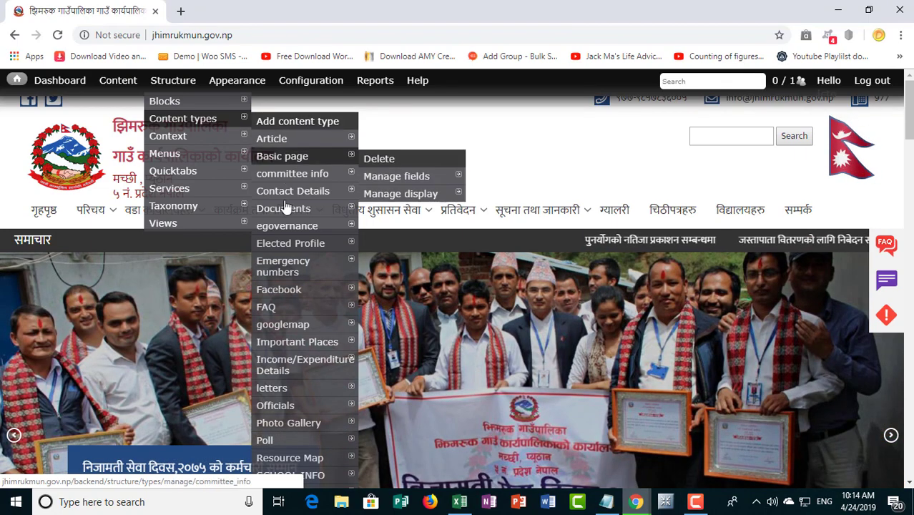
{"action": "left_click", "coordinate": [297, 122]}
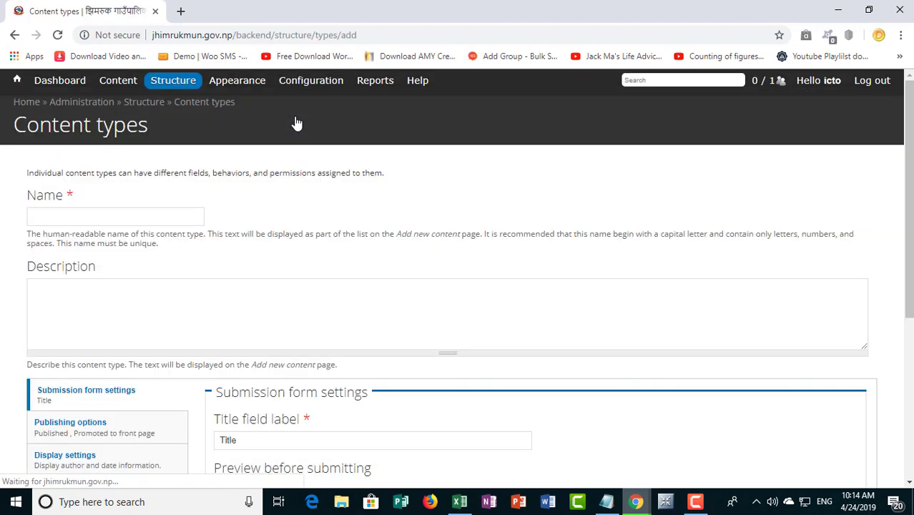
{"action": "left_click", "coordinate": [55, 216]}
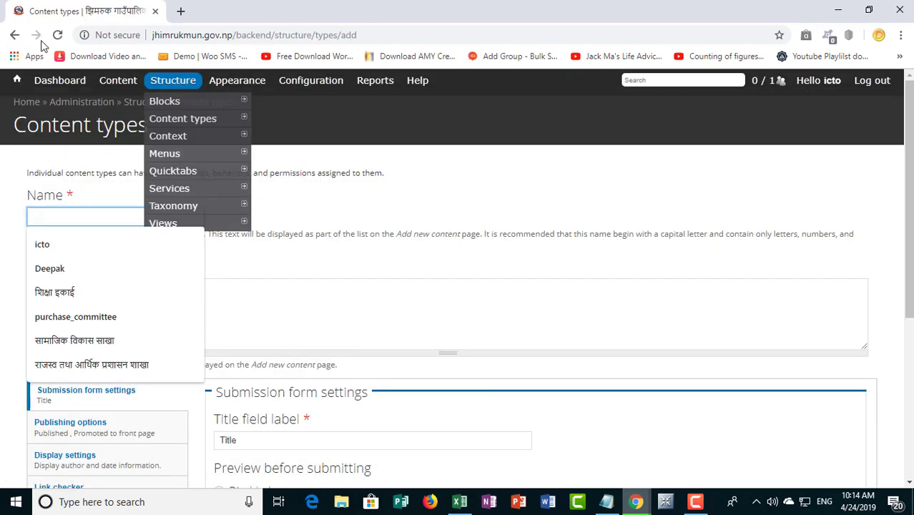
{"action": "left_click", "coordinate": [14, 35]}
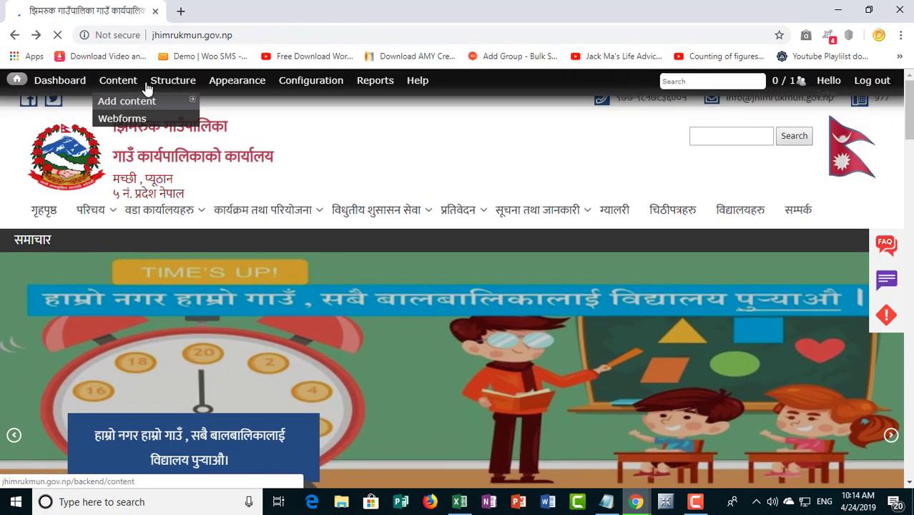
Step: Open the edit settings of the letters content type
{"action": "mouse_move", "coordinate": [220, 127]}
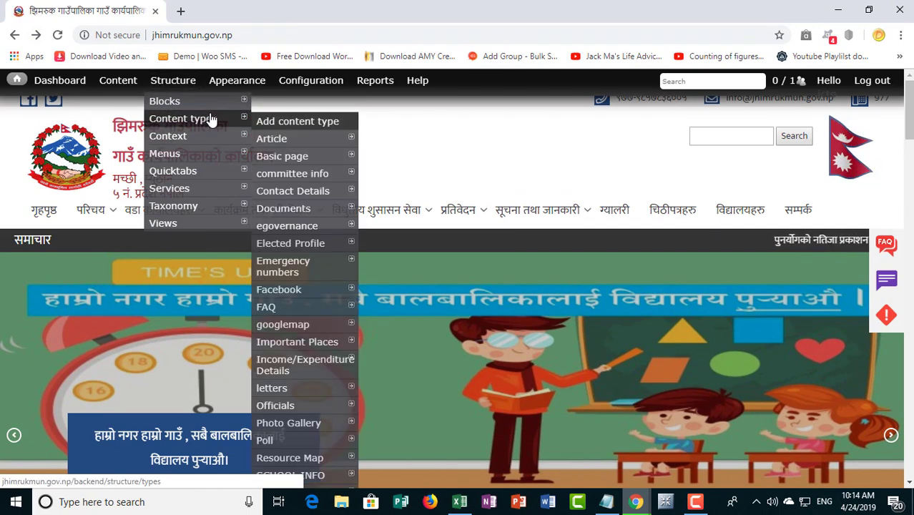
{"action": "mouse_move", "coordinate": [285, 373]}
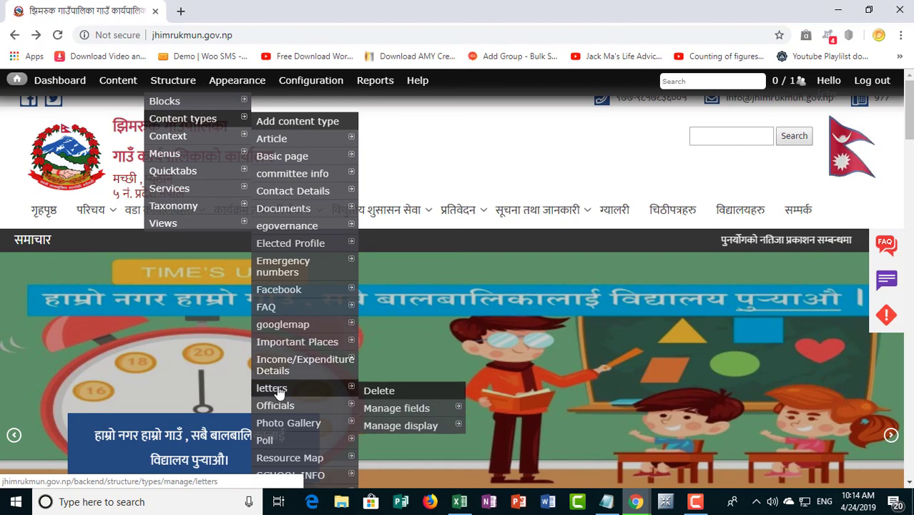
{"action": "left_click", "coordinate": [276, 390]}
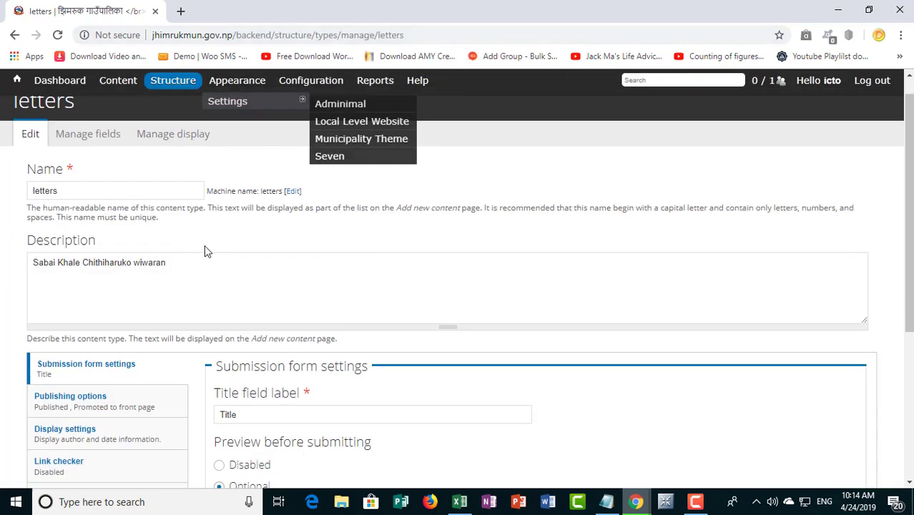
{"action": "left_click", "coordinate": [88, 214]}
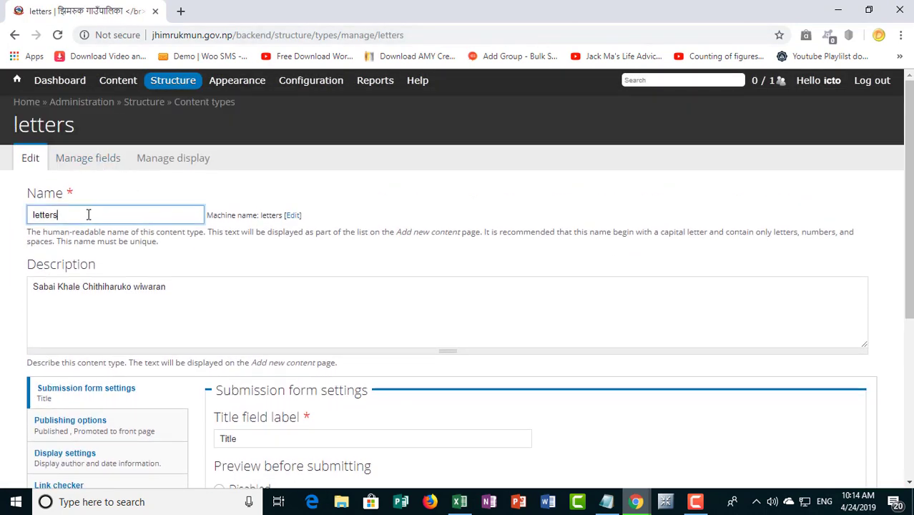
Step: Open the field management page of the letters content type and review its fields
{"action": "left_click", "coordinate": [89, 158]}
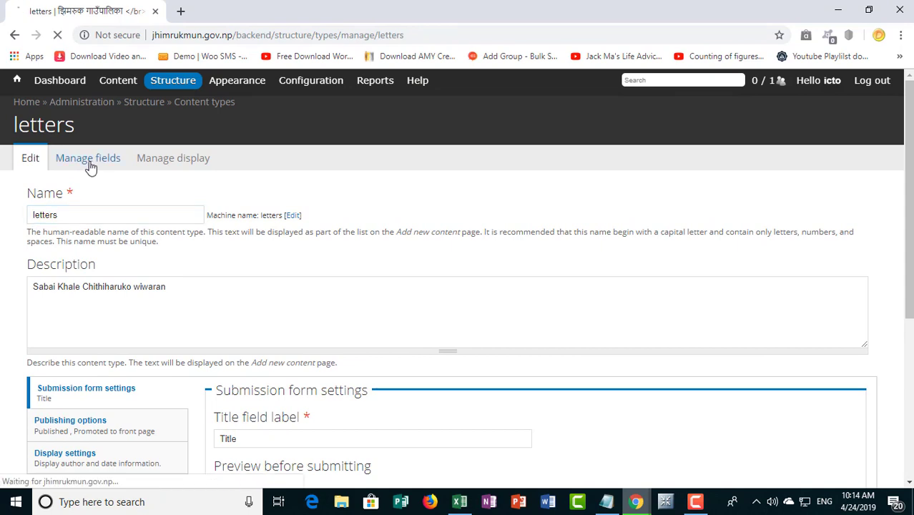
{"action": "scroll", "coordinate": [75, 340], "scroll_direction": "down", "scroll_amount": 2}
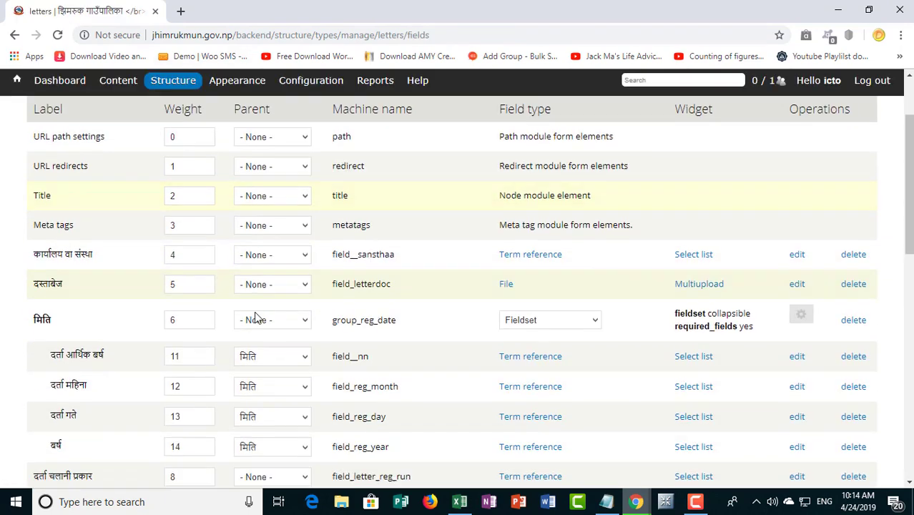
{"action": "scroll", "coordinate": [75, 340], "scroll_direction": "up", "scroll_amount": 1}
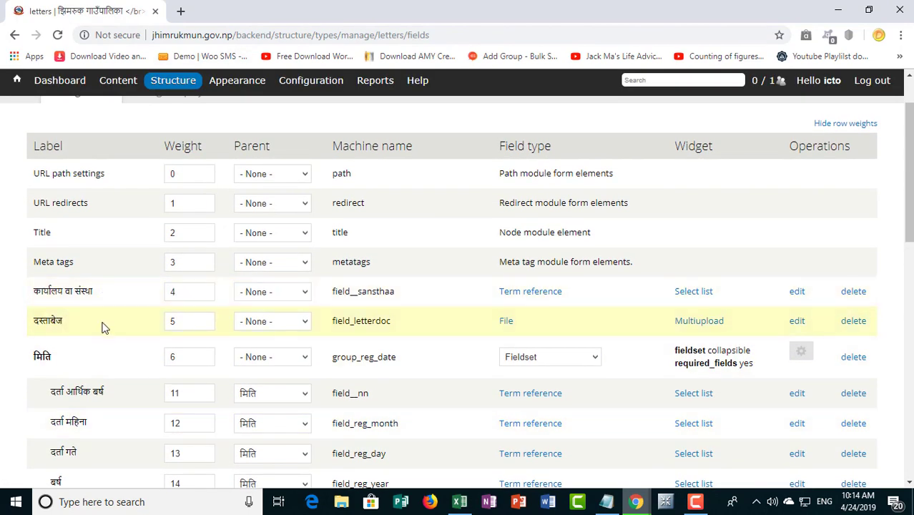
{"action": "scroll", "coordinate": [145, 325], "scroll_direction": "down", "scroll_amount": 1}
{"action": "scroll", "coordinate": [107, 378], "scroll_direction": "down", "scroll_amount": 4}
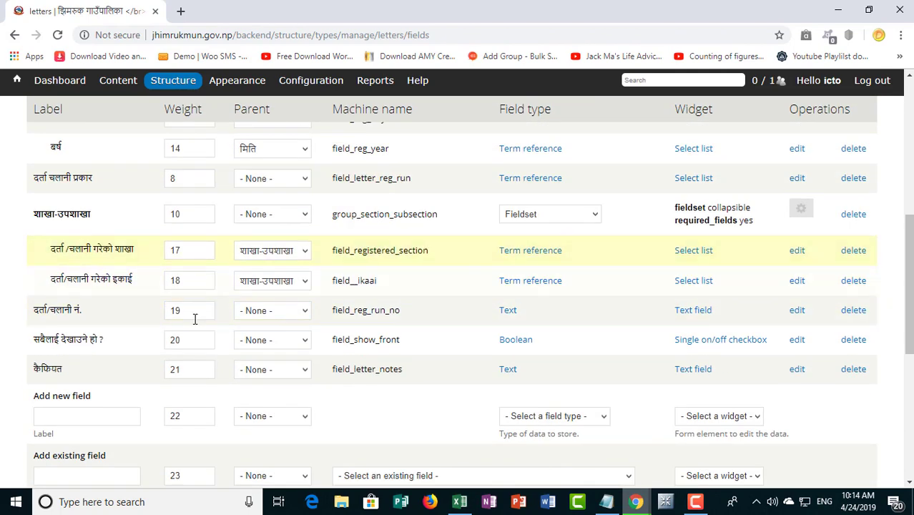
Step: Open jhimrukmun.gov.np in a new browser tab and view its public चिठीपत्रहरु page
{"action": "left_click", "coordinate": [181, 11]}
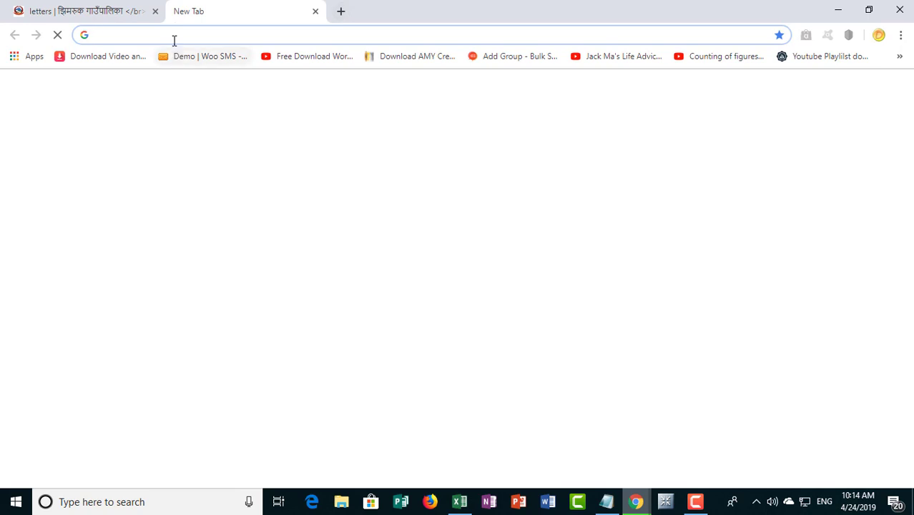
{"action": "type", "text": "j"}
{"action": "key", "text": "Return"}
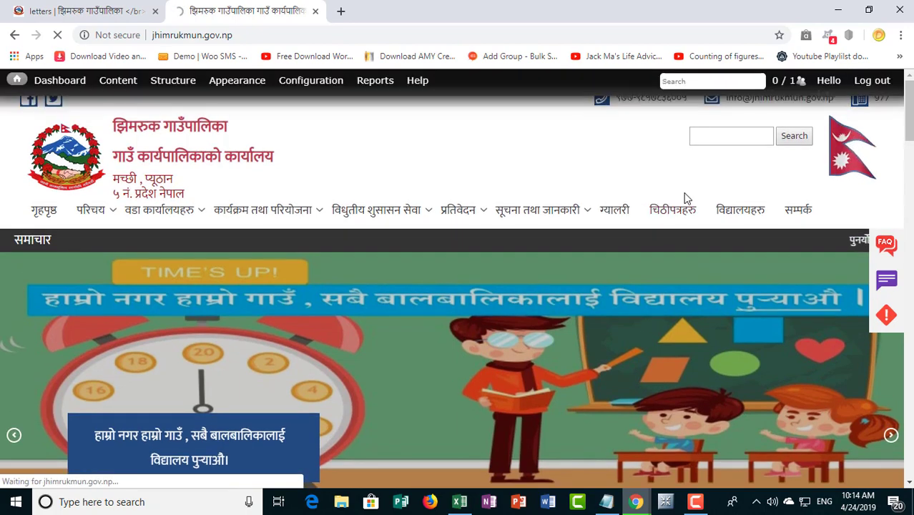
{"action": "left_click", "coordinate": [679, 208]}
{"action": "scroll", "coordinate": [20, 193], "scroll_direction": "down", "scroll_amount": 2}
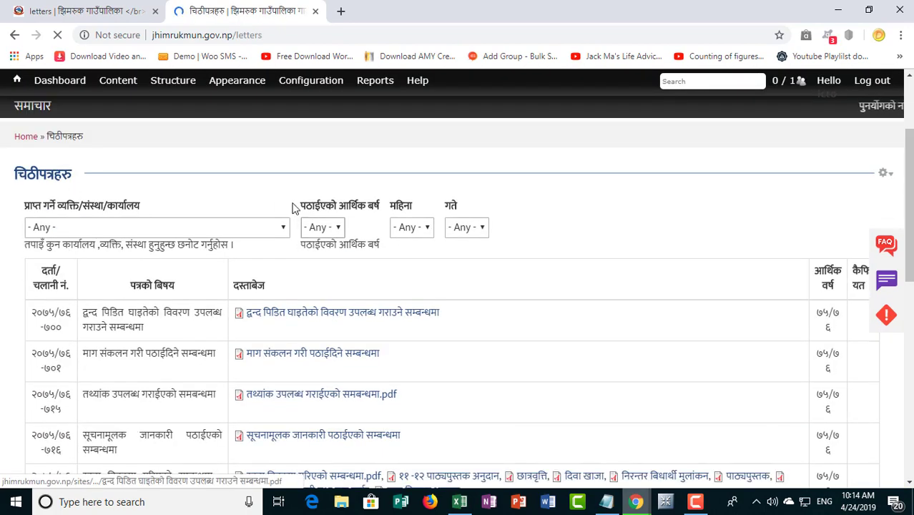
Step: Return to the letters field list and examine its fields and the label entry for adding a new field
{"action": "left_click", "coordinate": [86, 11]}
{"action": "scroll", "coordinate": [122, 257], "scroll_direction": "up", "scroll_amount": 4}
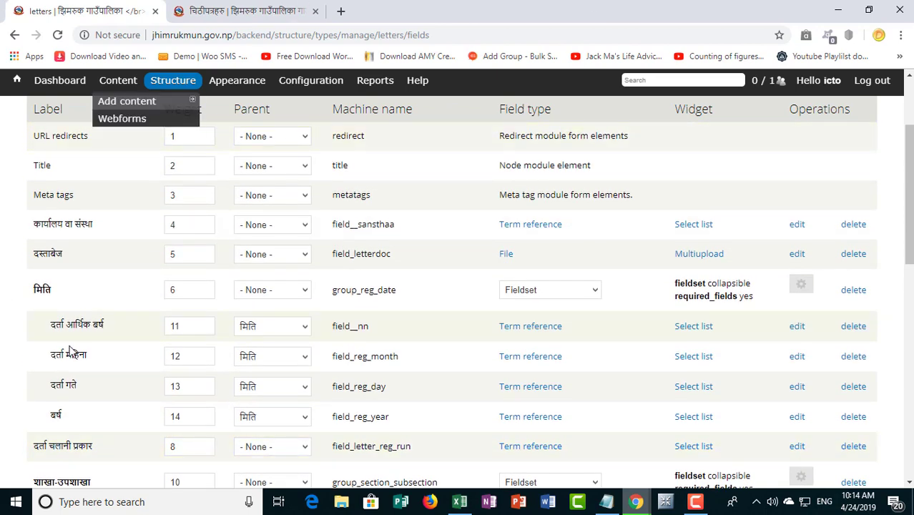
{"action": "scroll", "coordinate": [131, 283], "scroll_direction": "down", "scroll_amount": 5}
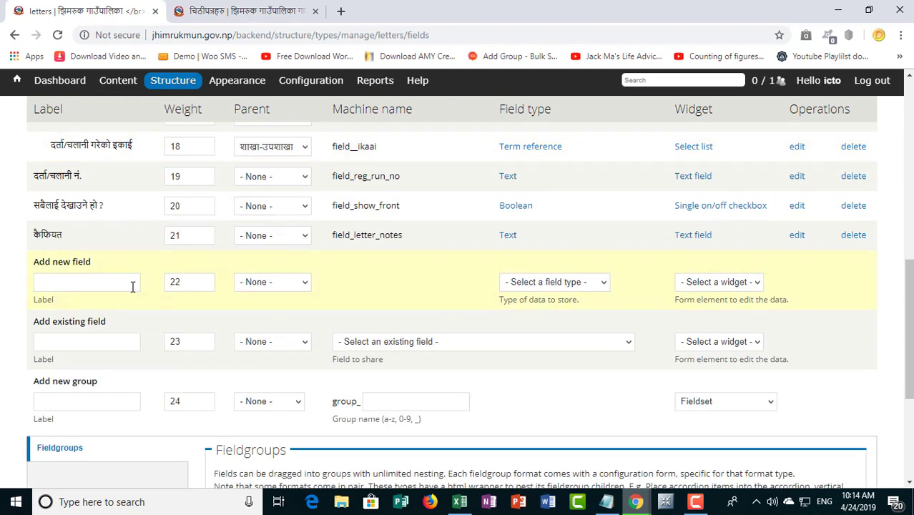
{"action": "left_click", "coordinate": [95, 281]}
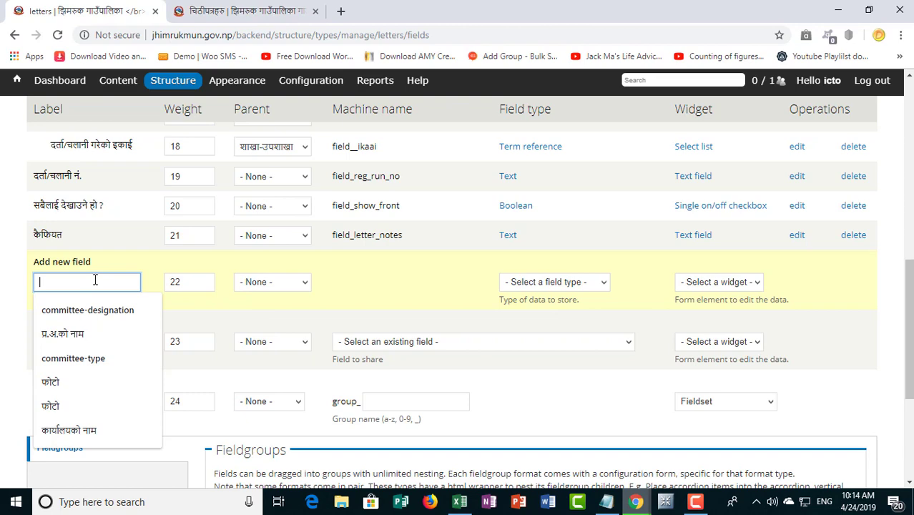
{"action": "left_click_drag", "start_coordinate": [70, 234], "coordinate": [50, 249]}
{"action": "left_click", "coordinate": [63, 247]}
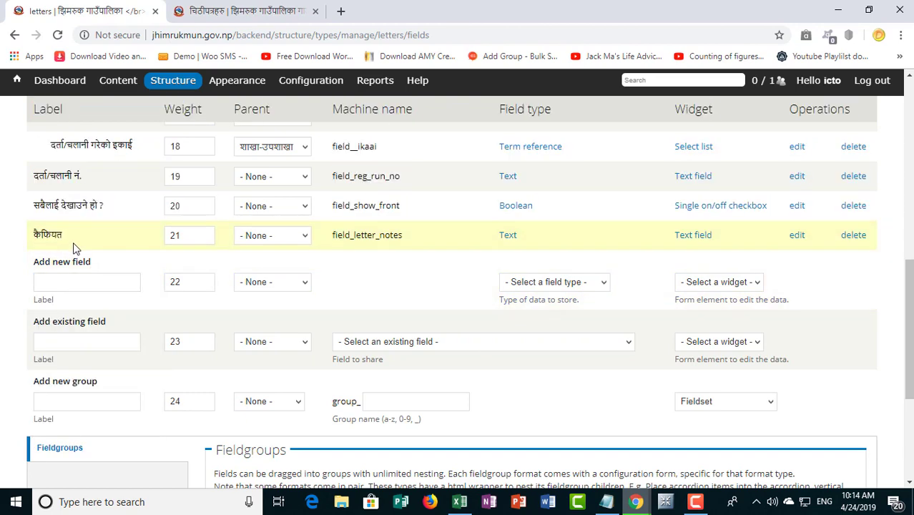
{"action": "left_click", "coordinate": [81, 285]}
Step: Examine the parent options for a new field and the list of existing fields that can be shared
{"action": "left_click", "coordinate": [254, 282]}
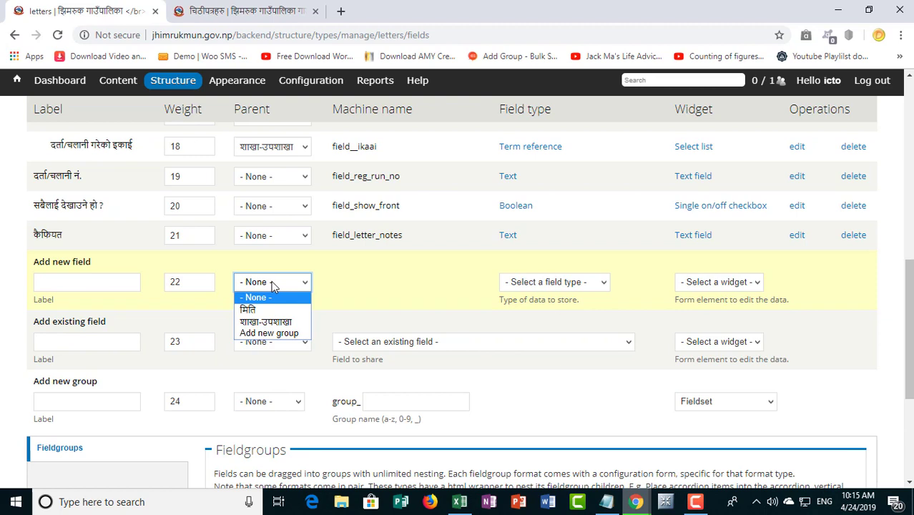
{"action": "left_click", "coordinate": [272, 284]}
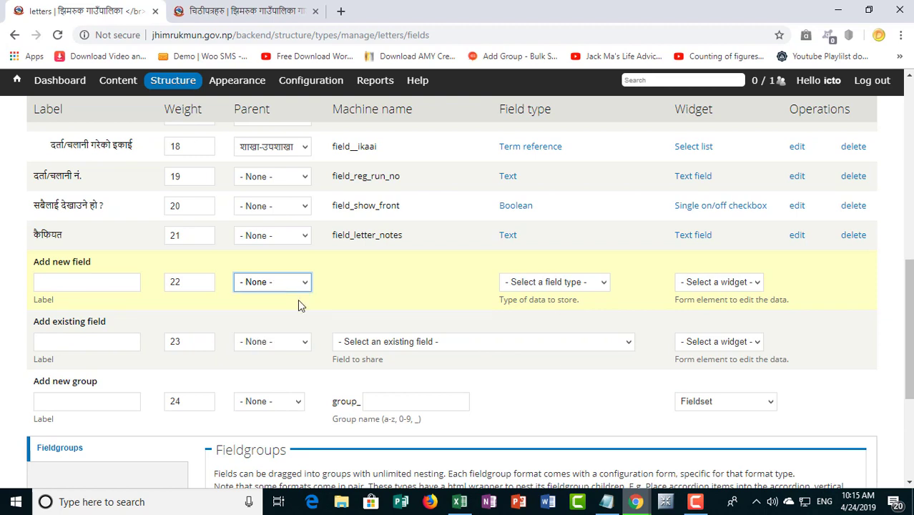
{"action": "left_click", "coordinate": [414, 343]}
{"action": "scroll", "coordinate": [458, 264], "scroll_direction": "down", "scroll_amount": 6}
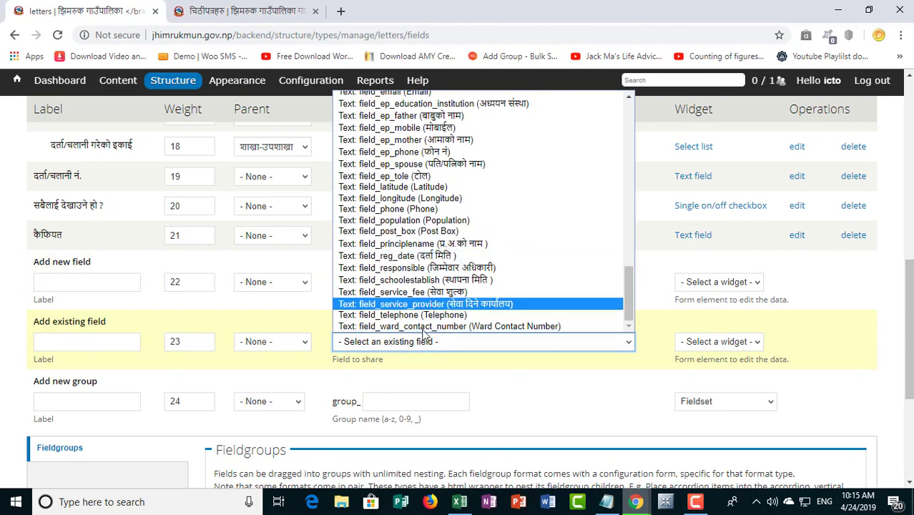
{"action": "left_click", "coordinate": [101, 297]}
{"action": "left_click", "coordinate": [270, 287]}
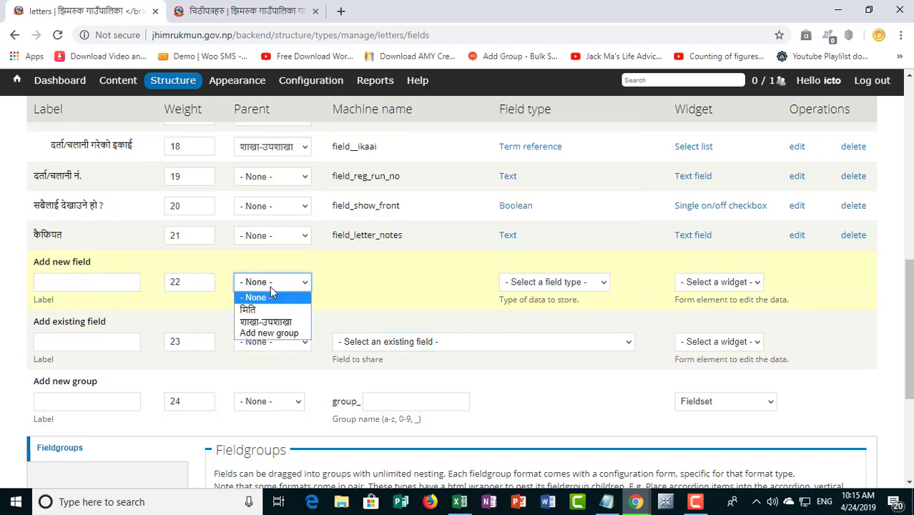
{"action": "left_click", "coordinate": [270, 286]}
Step: Set the new field's type to Decimal and check the widget options for it
{"action": "left_click", "coordinate": [541, 281]}
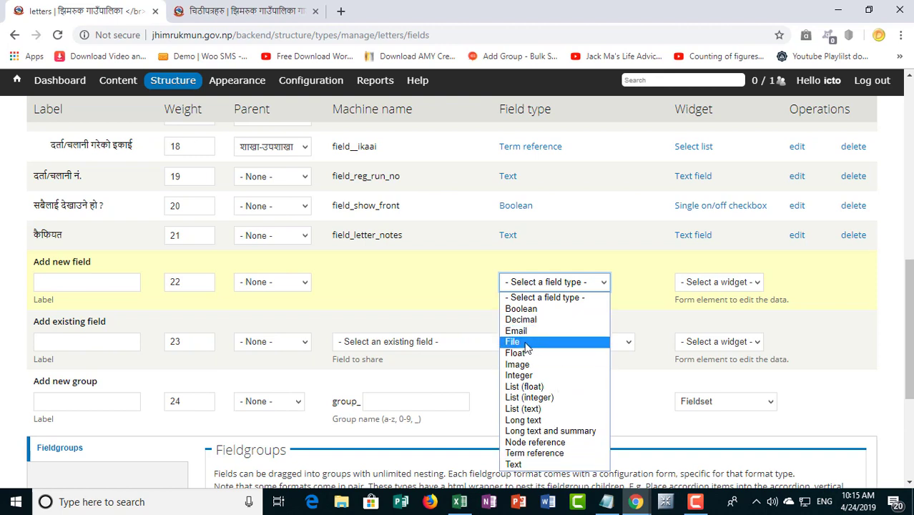
{"action": "left_click", "coordinate": [712, 281]}
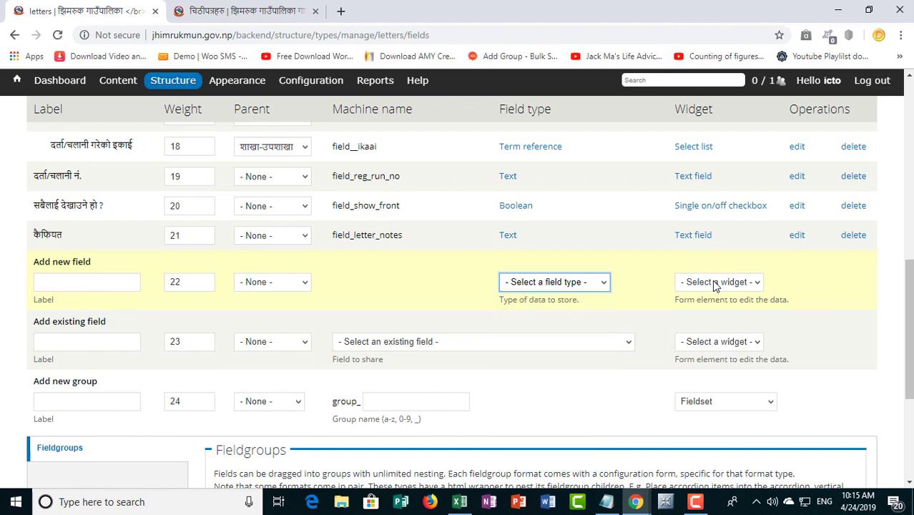
{"action": "left_click", "coordinate": [594, 285]}
{"action": "left_click", "coordinate": [554, 323]}
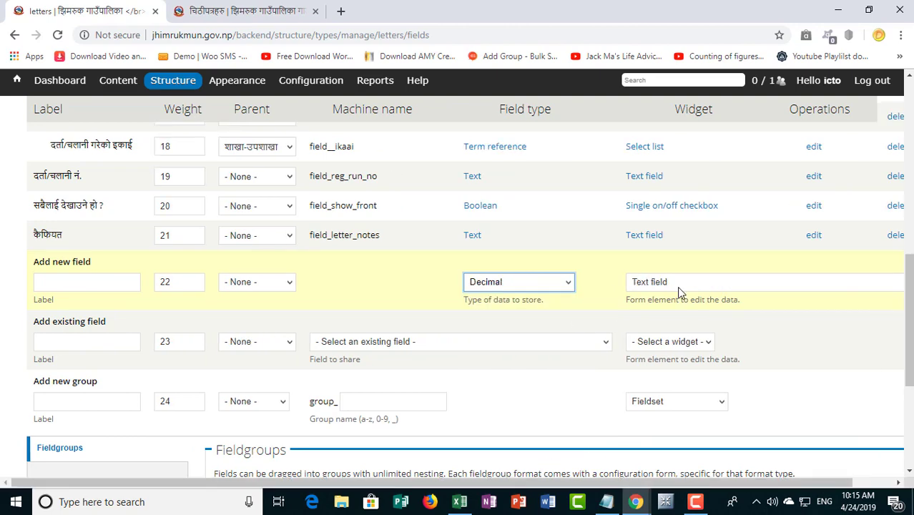
{"action": "left_click", "coordinate": [677, 286]}
{"action": "left_click", "coordinate": [687, 286]}
{"action": "left_click", "coordinate": [687, 286]}
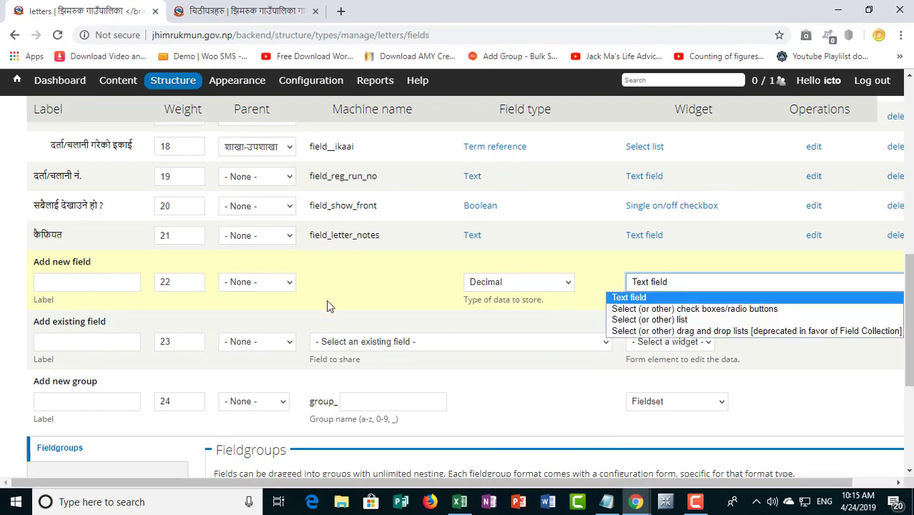
Step: Review the letters field list once more and leave it for the site's home page
{"action": "scroll", "coordinate": [127, 351], "scroll_direction": "down", "scroll_amount": 3}
{"action": "scroll", "coordinate": [149, 385], "scroll_direction": "up", "scroll_amount": 3}
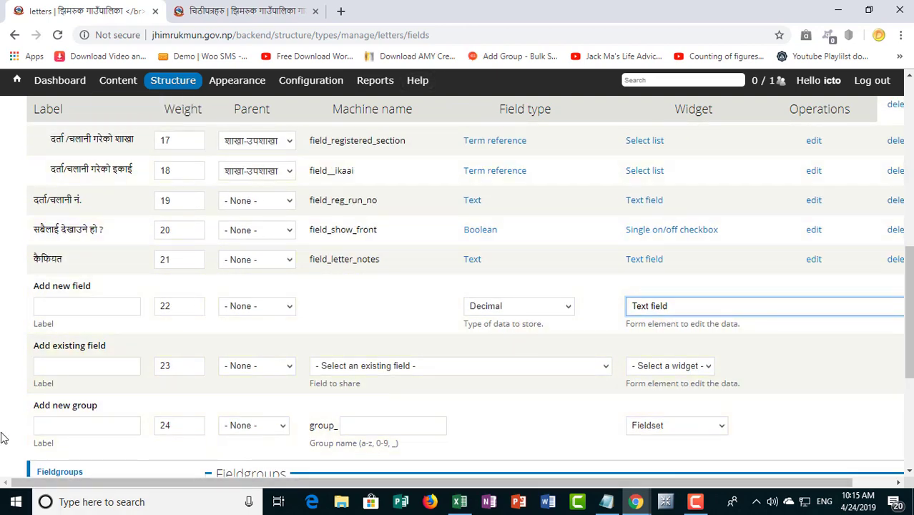
{"action": "scroll", "coordinate": [126, 404], "scroll_direction": "up", "scroll_amount": 6}
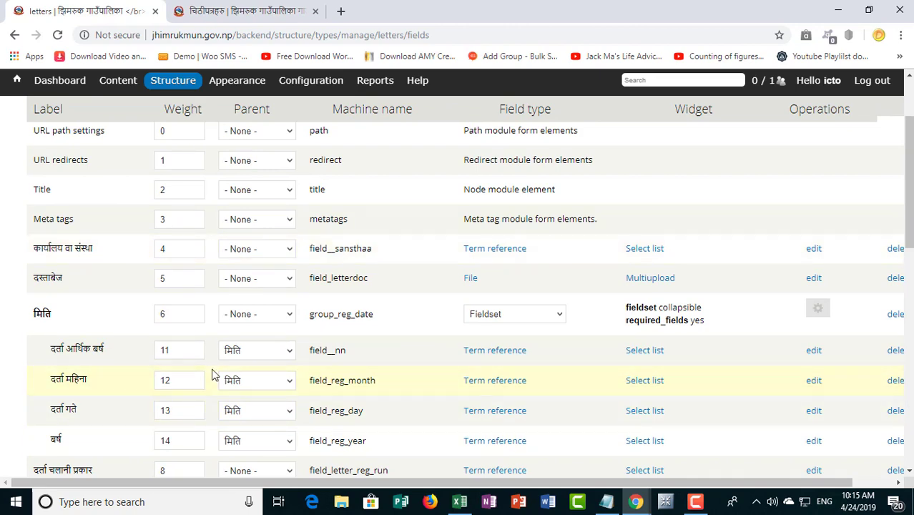
{"action": "scroll", "coordinate": [212, 375], "scroll_direction": "up", "scroll_amount": 3}
{"action": "mouse_move", "coordinate": [17, 83]}
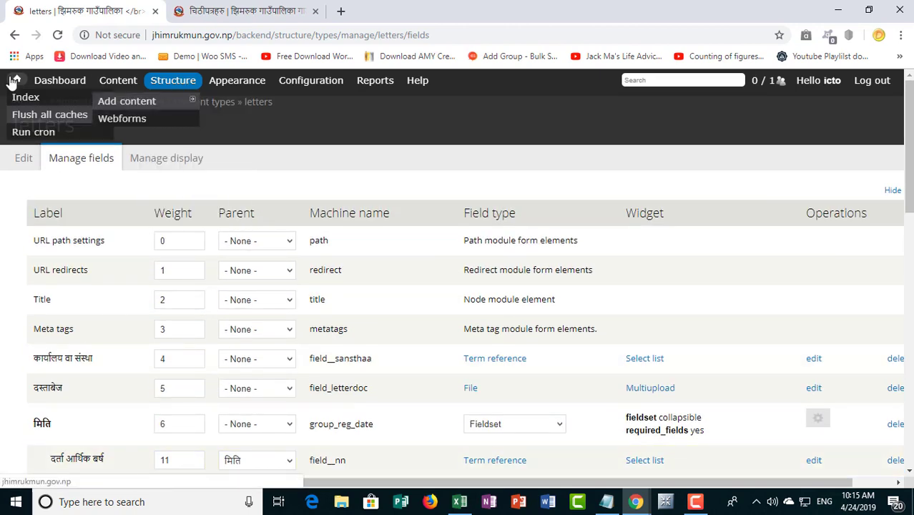
{"action": "left_click", "coordinate": [17, 80]}
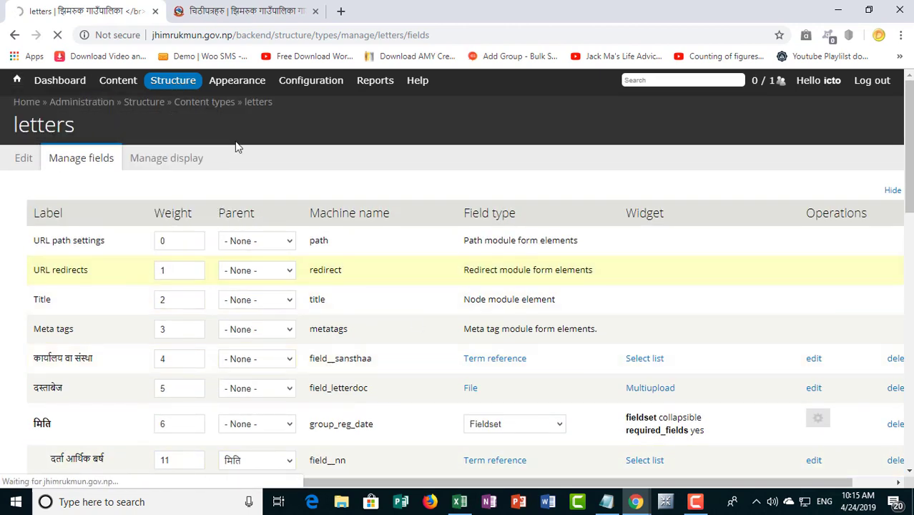
Step: Examine the filters, table columns and document links on the public letters page
{"action": "left_click", "coordinate": [243, 11]}
{"action": "scroll", "coordinate": [133, 266], "scroll_direction": "up", "scroll_amount": 2}
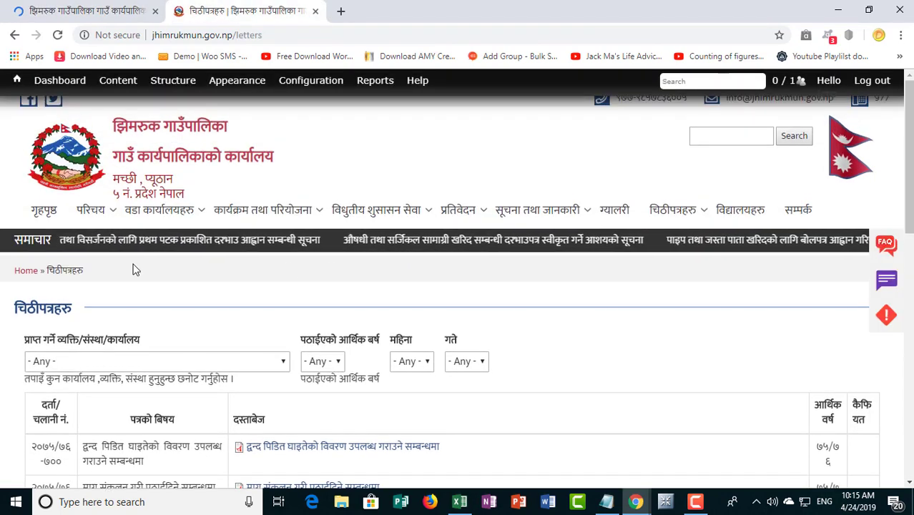
{"action": "scroll", "coordinate": [72, 266], "scroll_direction": "down", "scroll_amount": 1}
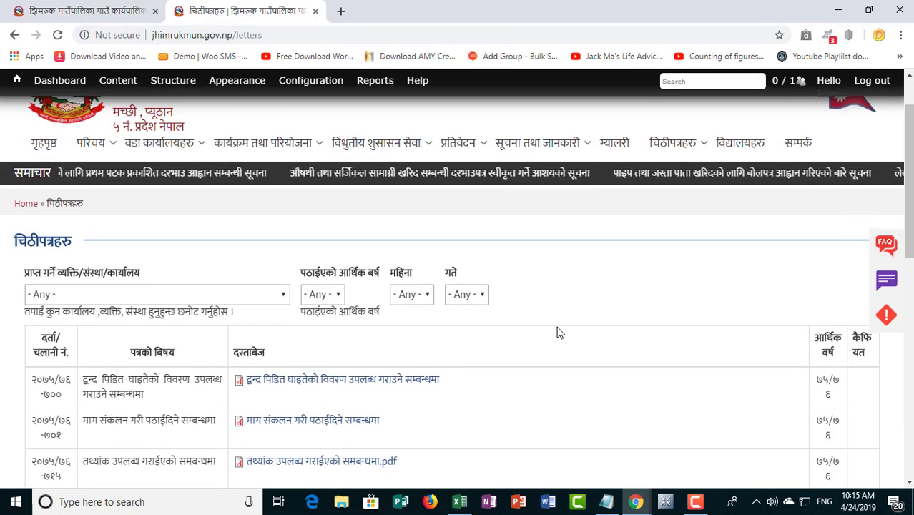
{"action": "scroll", "coordinate": [501, 322], "scroll_direction": "down", "scroll_amount": 1}
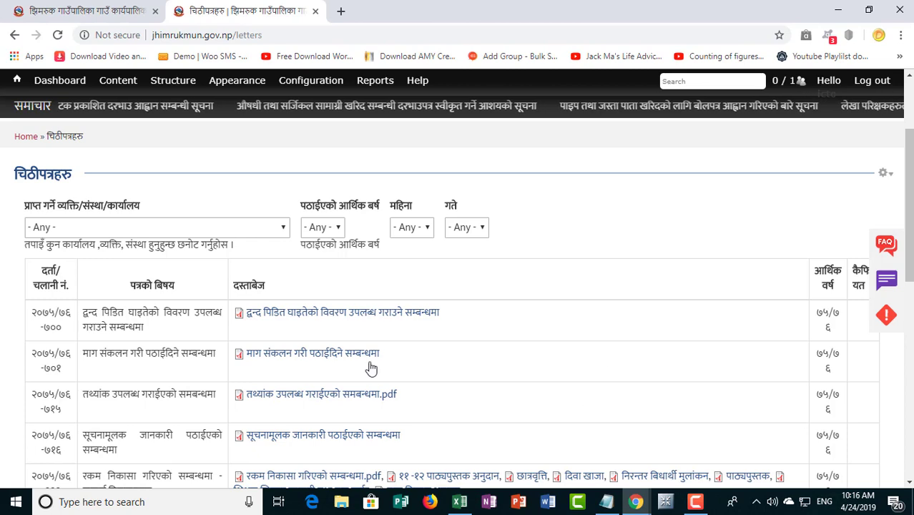
Step: Start a new view that shows content of type letters
{"action": "left_click", "coordinate": [87, 11]}
{"action": "mouse_move", "coordinate": [176, 84]}
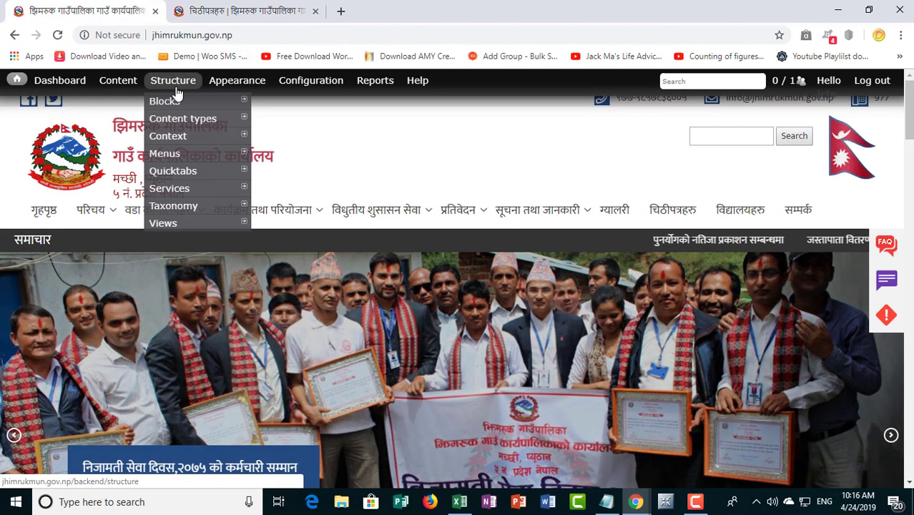
{"action": "mouse_move", "coordinate": [170, 228]}
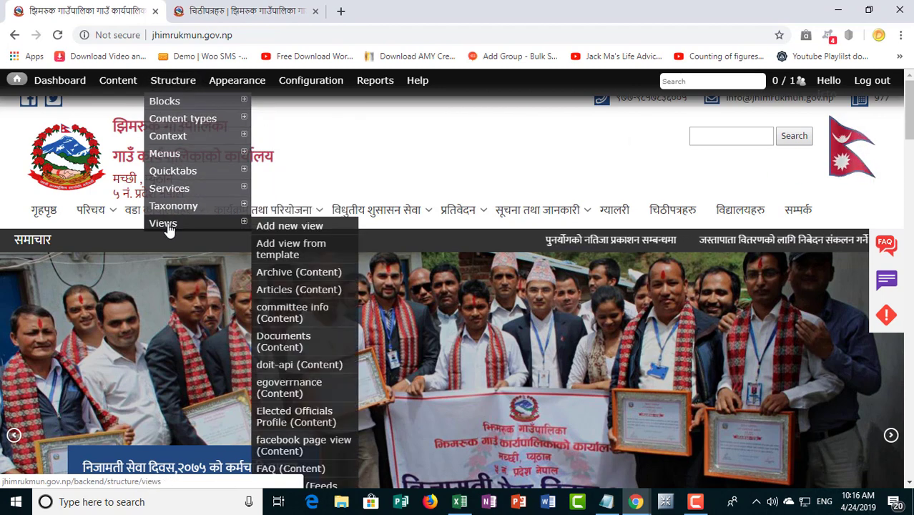
{"action": "left_click", "coordinate": [289, 227]}
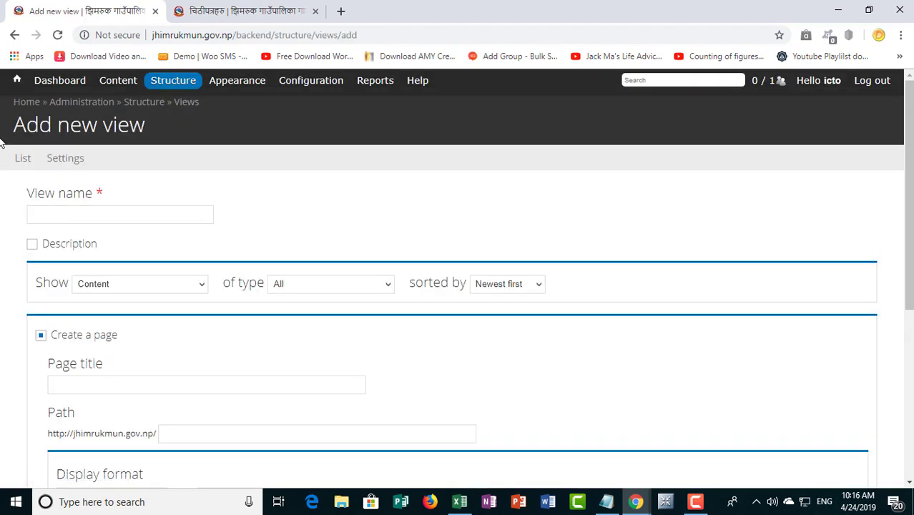
{"action": "left_click", "coordinate": [321, 284]}
{"action": "scroll", "coordinate": [321, 246], "scroll_direction": "down", "scroll_amount": 2}
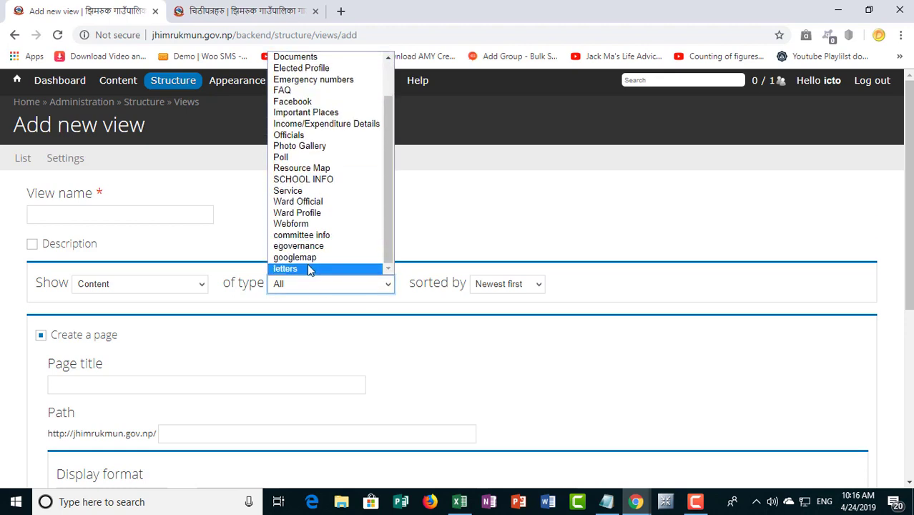
{"action": "left_click", "coordinate": [307, 269]}
Step: Turn the new view's page creation off and back on to check which options belong to it
{"action": "scroll", "coordinate": [270, 272], "scroll_direction": "down", "scroll_amount": 3}
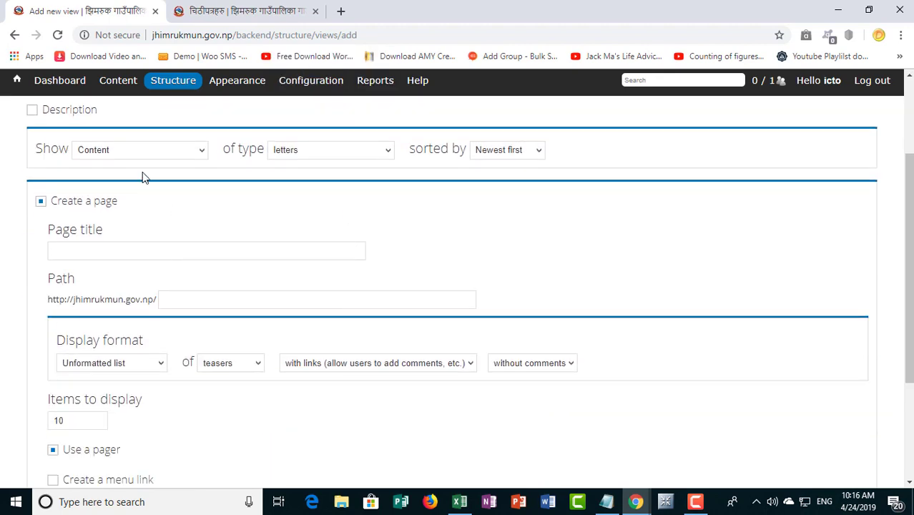
{"action": "left_click", "coordinate": [41, 203]}
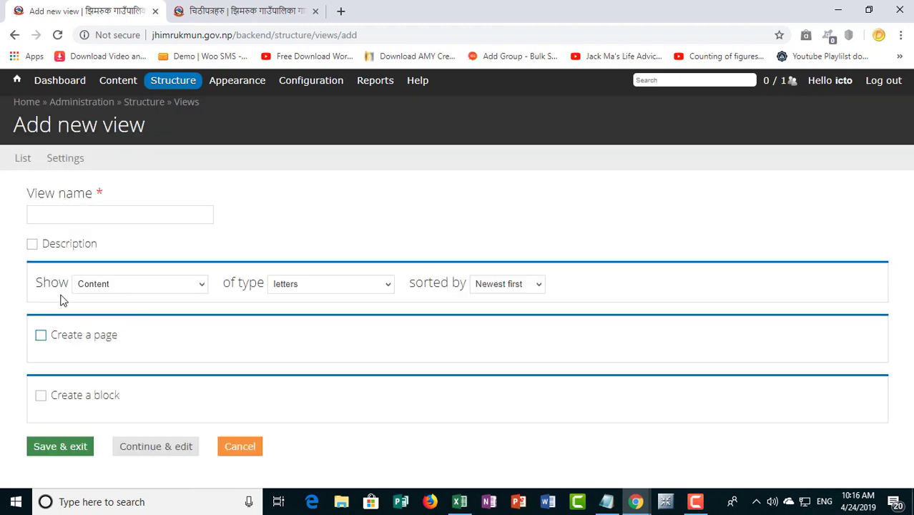
{"action": "left_click", "coordinate": [41, 336]}
{"action": "scroll", "coordinate": [136, 329], "scroll_direction": "down", "scroll_amount": 1}
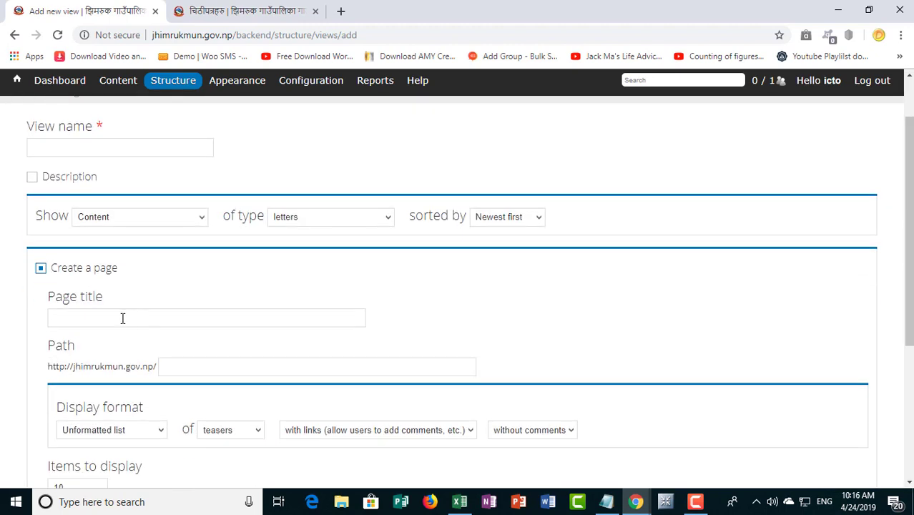
Step: Examine the page title, path, display format and item settings for the new view's page
{"action": "left_click", "coordinate": [120, 317]}
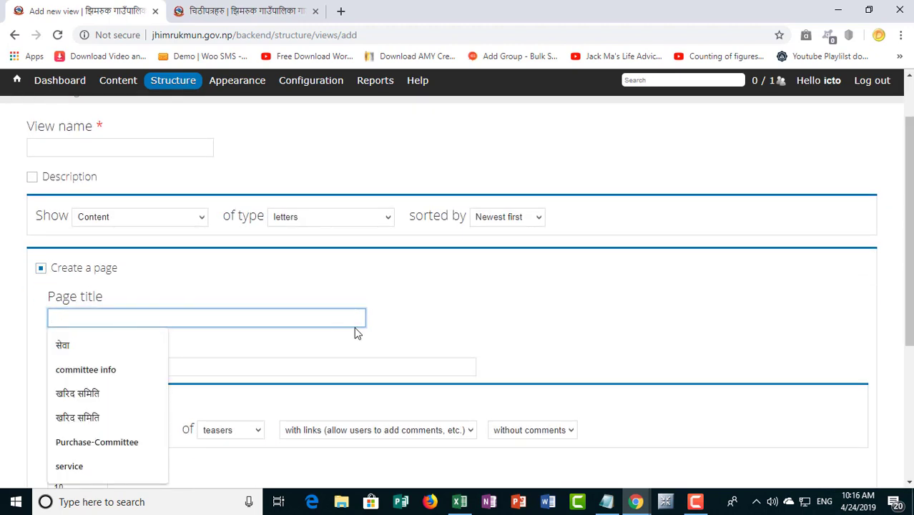
{"action": "left_click", "coordinate": [198, 363]}
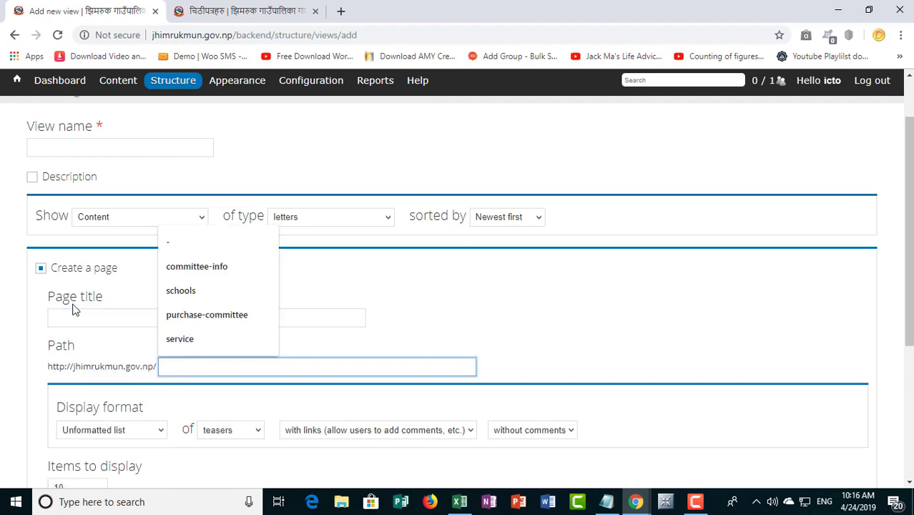
{"action": "left_click", "coordinate": [74, 309]}
{"action": "left_click", "coordinate": [195, 366]}
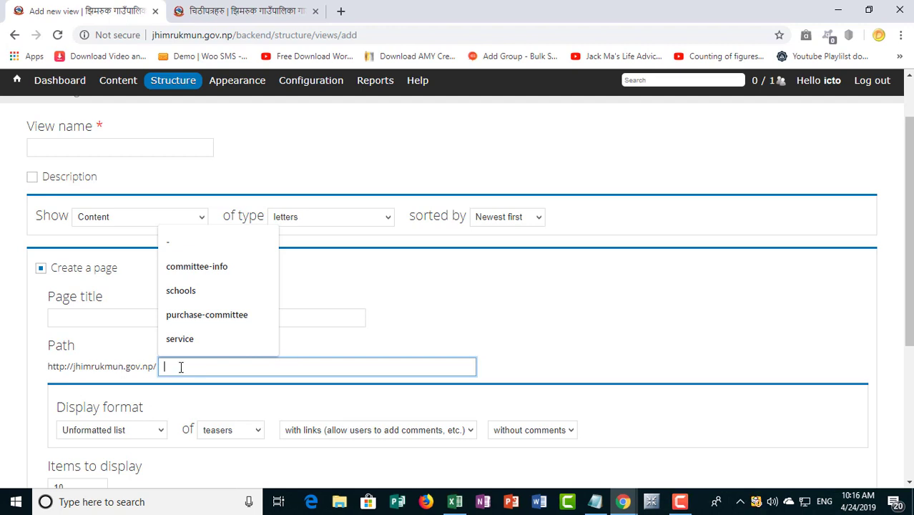
{"action": "scroll", "coordinate": [181, 367], "scroll_direction": "down", "scroll_amount": 3}
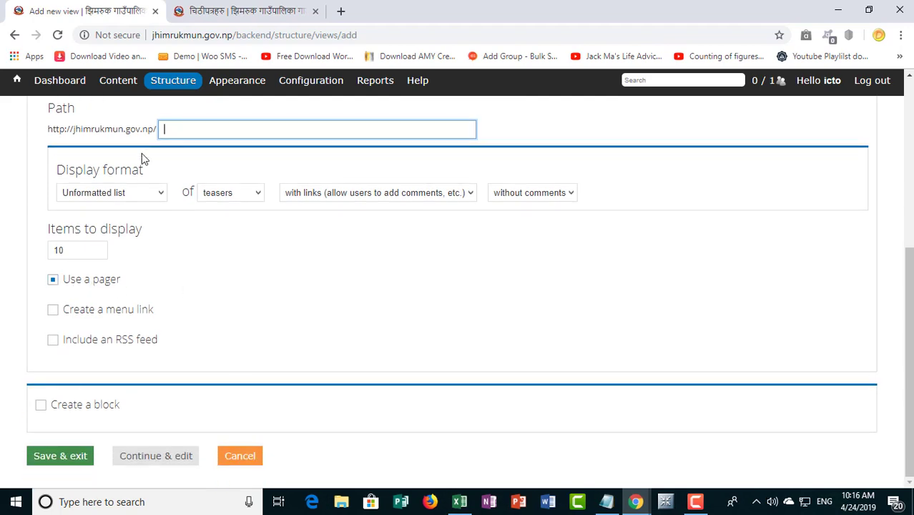
Step: Compare the new view form with the published letters page and its site menu entry
{"action": "left_click", "coordinate": [244, 10]}
{"action": "scroll", "coordinate": [647, 222], "scroll_direction": "up", "scroll_amount": 2}
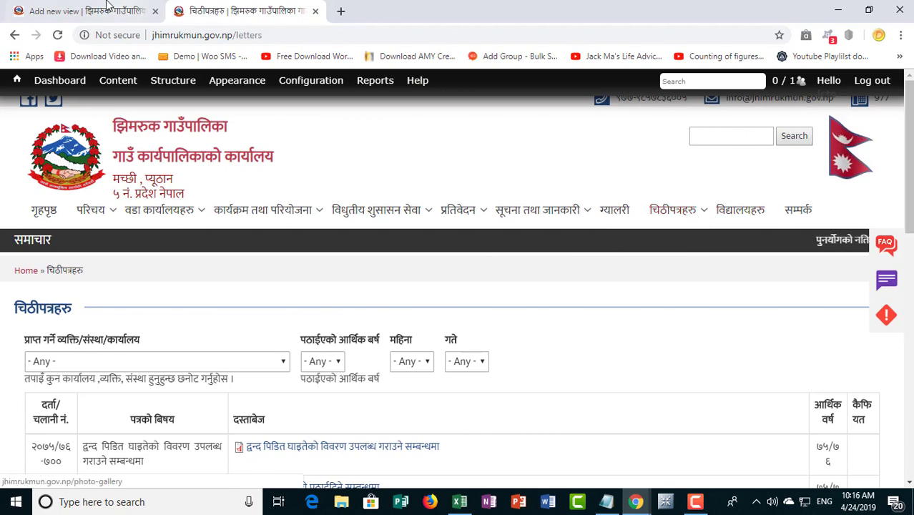
{"action": "left_click", "coordinate": [107, 9]}
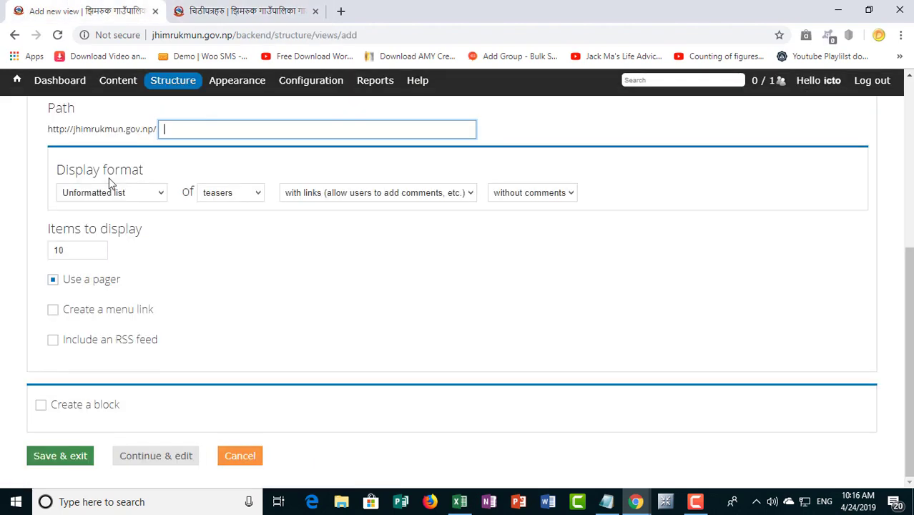
Step: Enable a menu link for the view's page and check which menus can hold it
{"action": "left_click", "coordinate": [105, 311]}
{"action": "scroll", "coordinate": [128, 333], "scroll_direction": "down", "scroll_amount": 3}
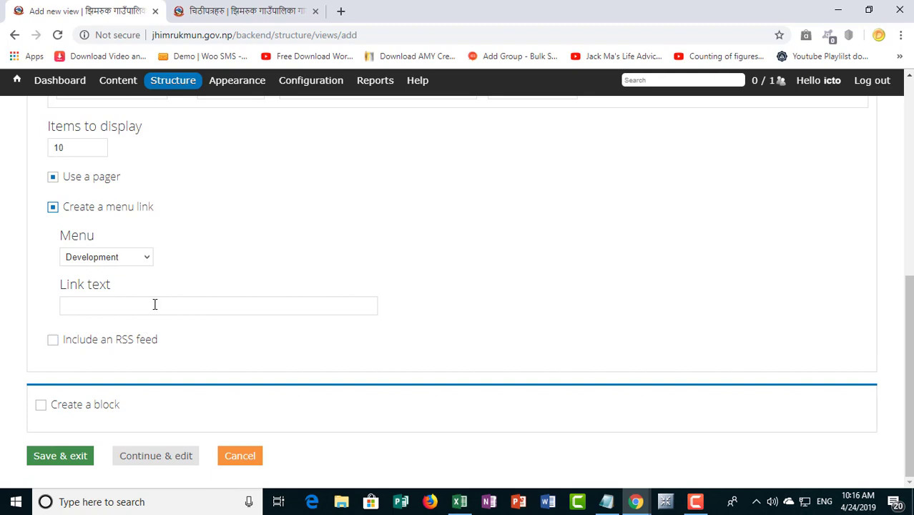
{"action": "left_click", "coordinate": [118, 257]}
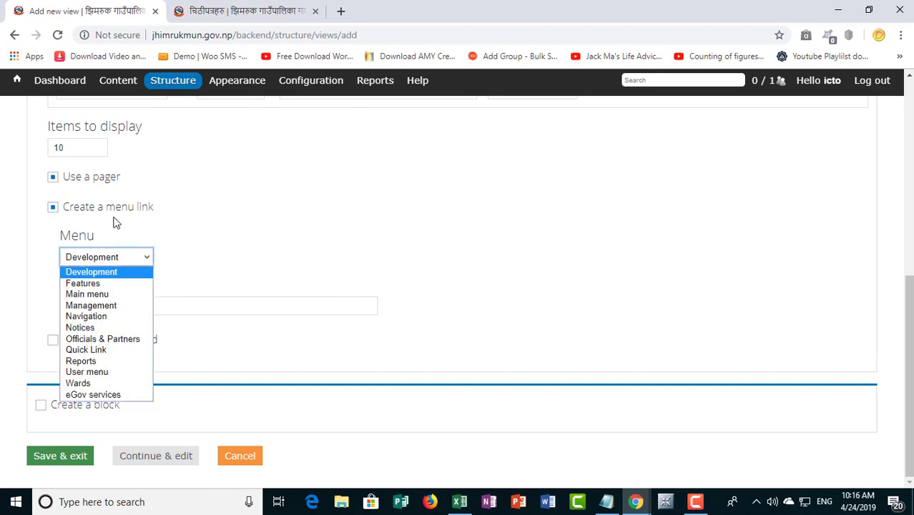
{"action": "left_click", "coordinate": [105, 259]}
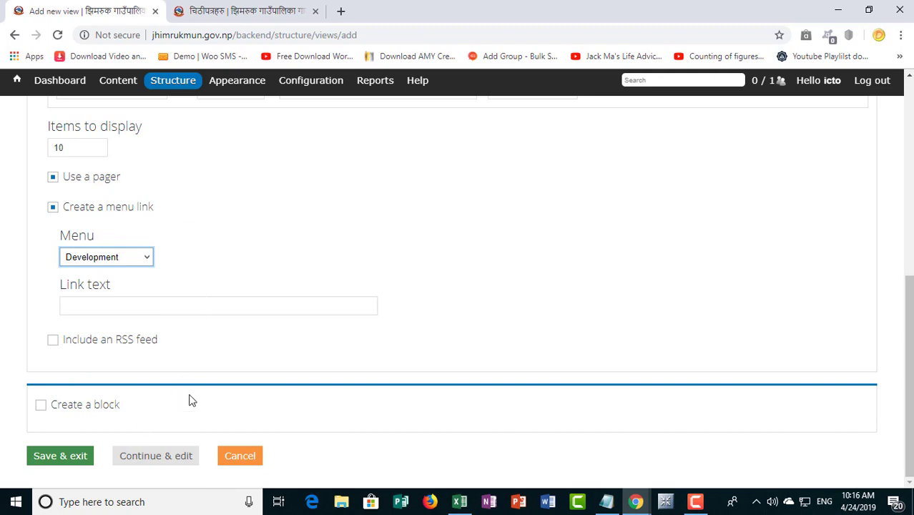
Step: Go to the site's home page from the letters page and find the letters block on it
{"action": "left_click", "coordinate": [243, 11]}
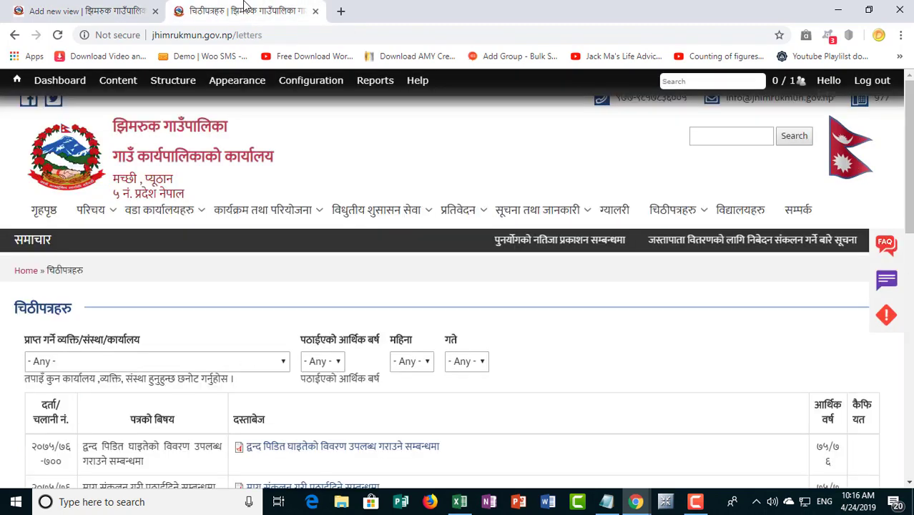
{"action": "left_click", "coordinate": [43, 209]}
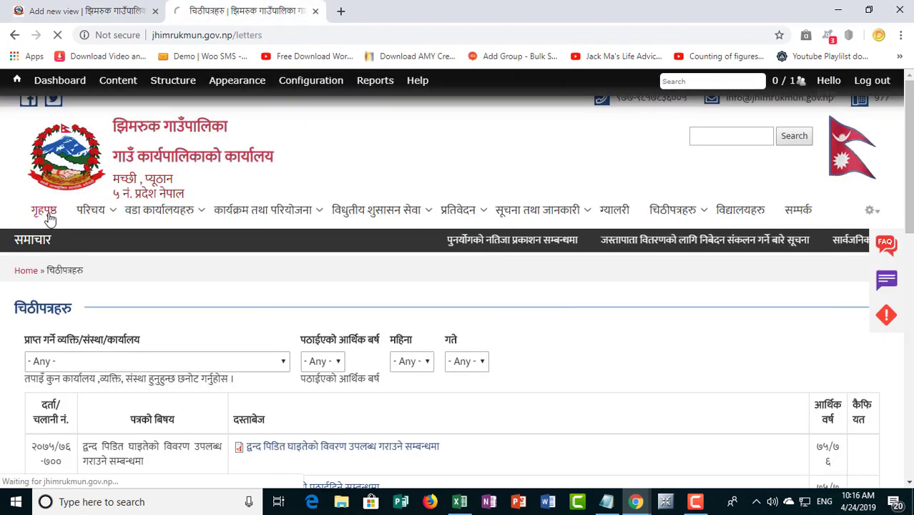
{"action": "scroll", "coordinate": [869, 402], "scroll_direction": "down", "scroll_amount": 10}
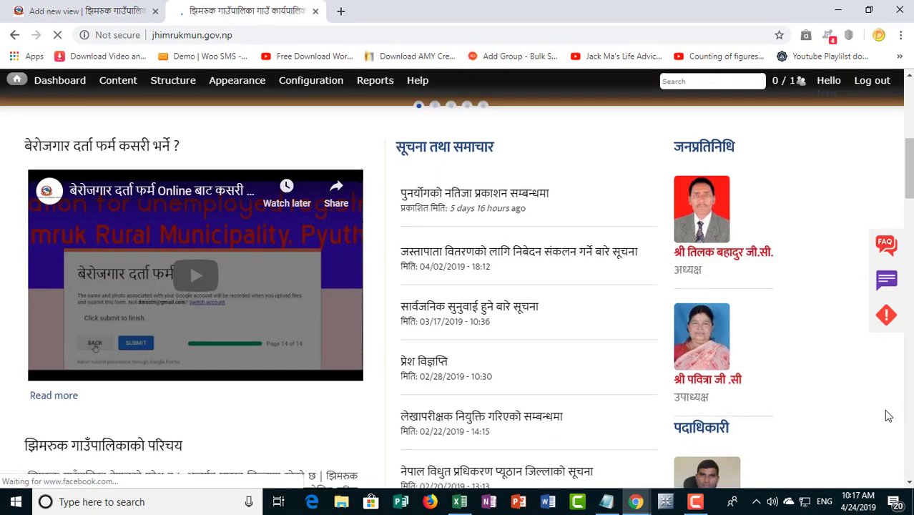
{"action": "scroll", "coordinate": [393, 244], "scroll_direction": "down", "scroll_amount": 1}
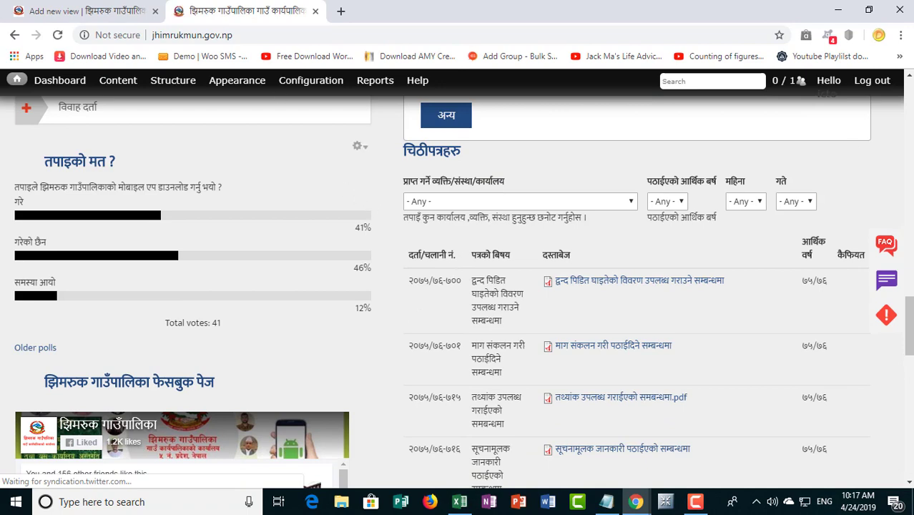
Step: Enable a block for the new view, review its title and display options, and leave the form without saving
{"action": "left_click", "coordinate": [86, 11]}
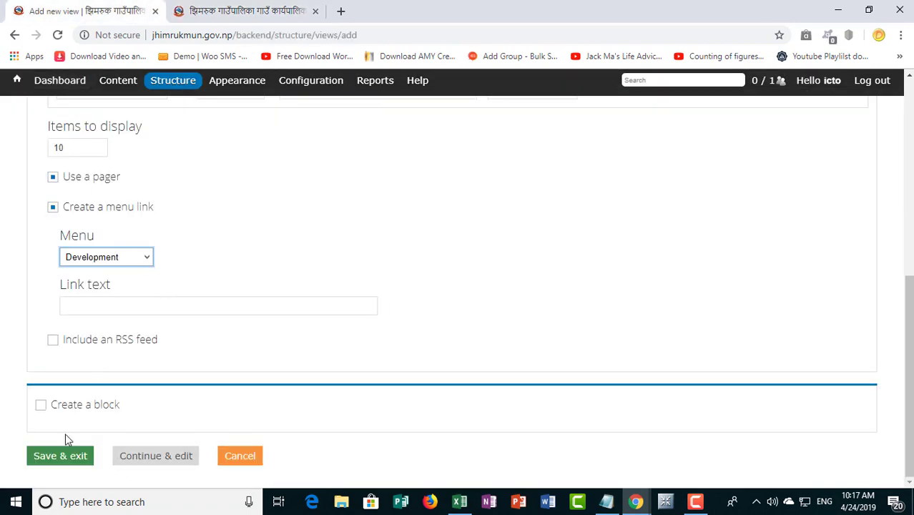
{"action": "left_click", "coordinate": [41, 406]}
{"action": "scroll", "coordinate": [126, 379], "scroll_direction": "down", "scroll_amount": 2}
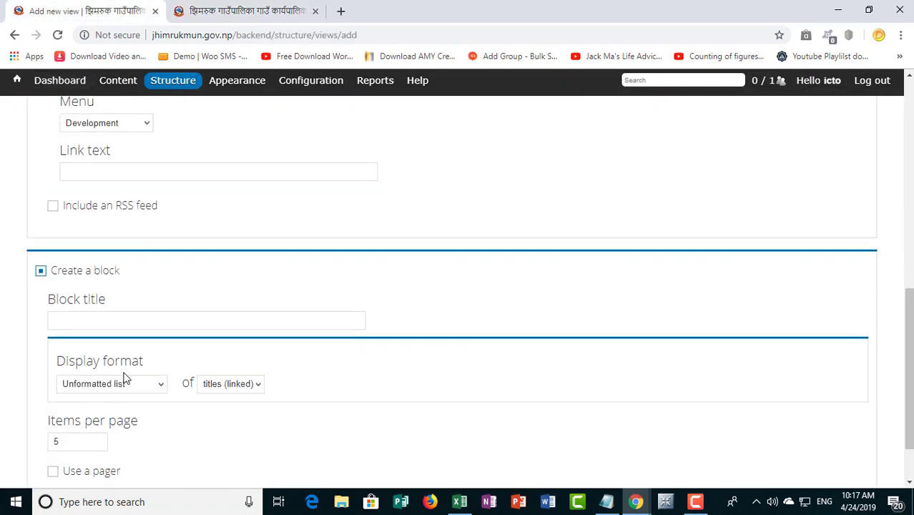
{"action": "left_click", "coordinate": [127, 317]}
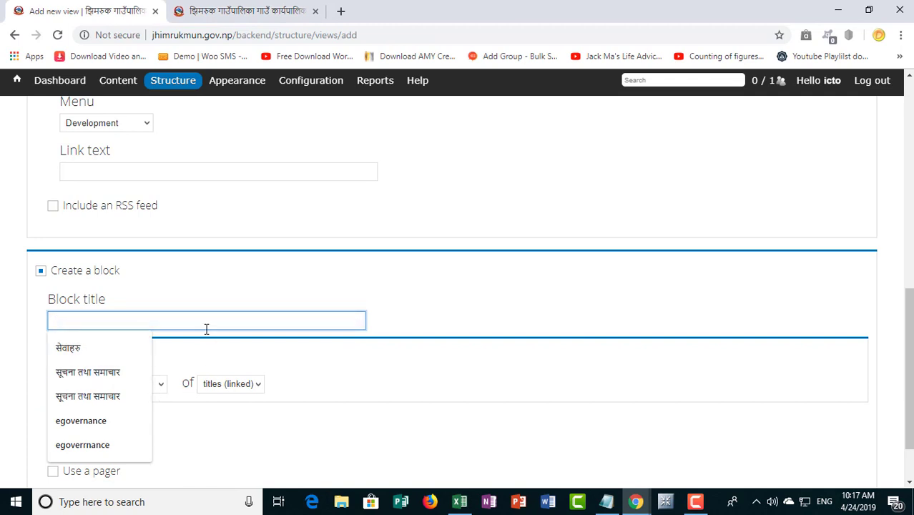
{"action": "scroll", "coordinate": [209, 351], "scroll_direction": "down", "scroll_amount": 1}
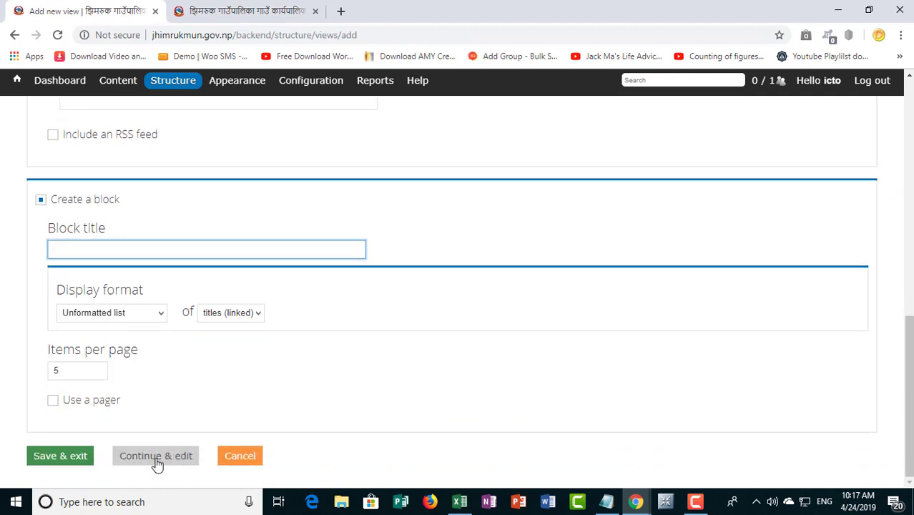
{"action": "scroll", "coordinate": [158, 465], "scroll_direction": "up", "scroll_amount": 10}
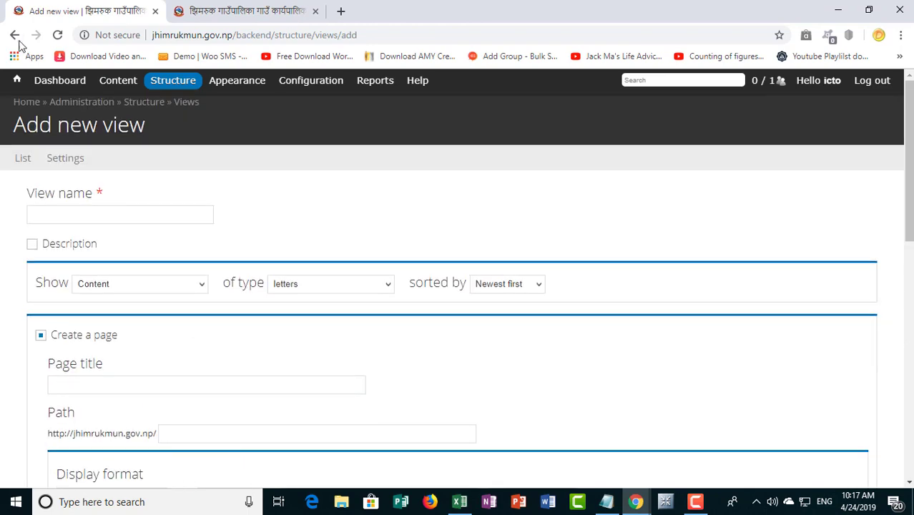
{"action": "left_click", "coordinate": [14, 35]}
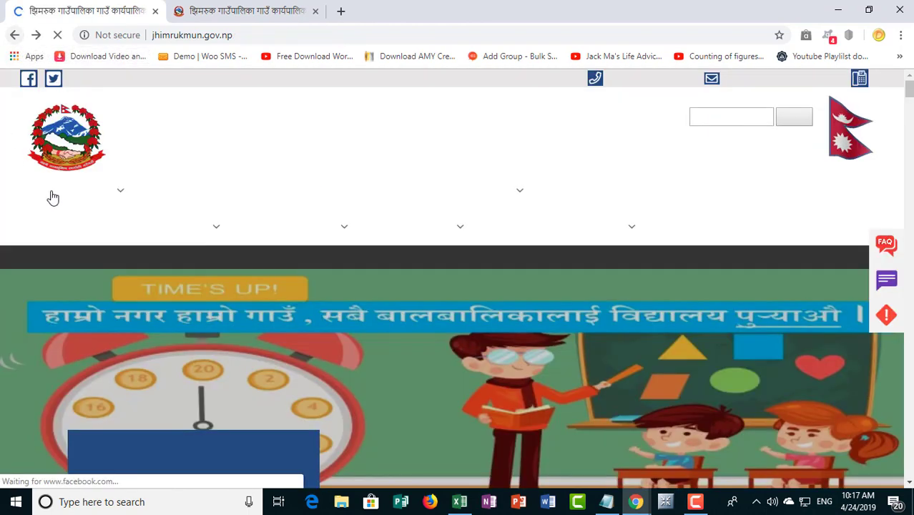
Step: Open the view behind the home page's letters block for editing
{"action": "scroll", "coordinate": [777, 309], "scroll_direction": "down", "scroll_amount": 3}
{"action": "scroll", "coordinate": [777, 309], "scroll_direction": "down", "scroll_amount": 8}
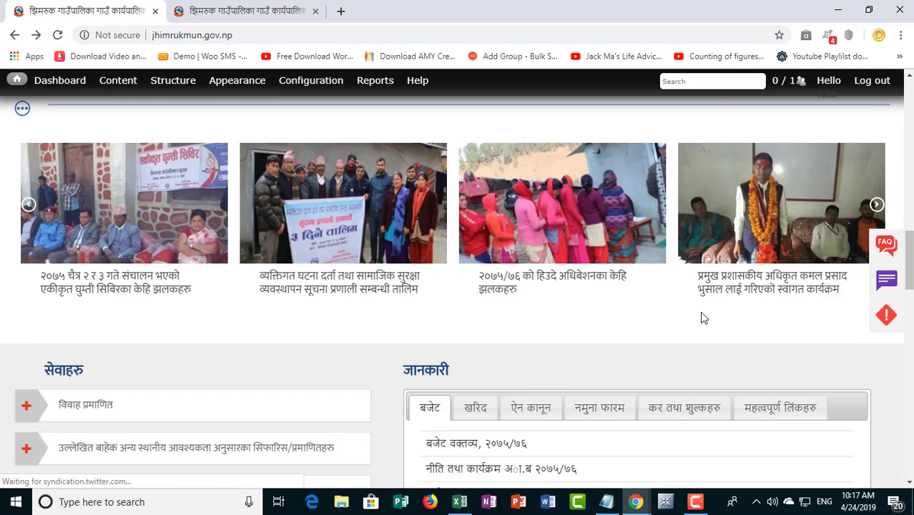
{"action": "scroll", "coordinate": [740, 348], "scroll_direction": "down", "scroll_amount": 4}
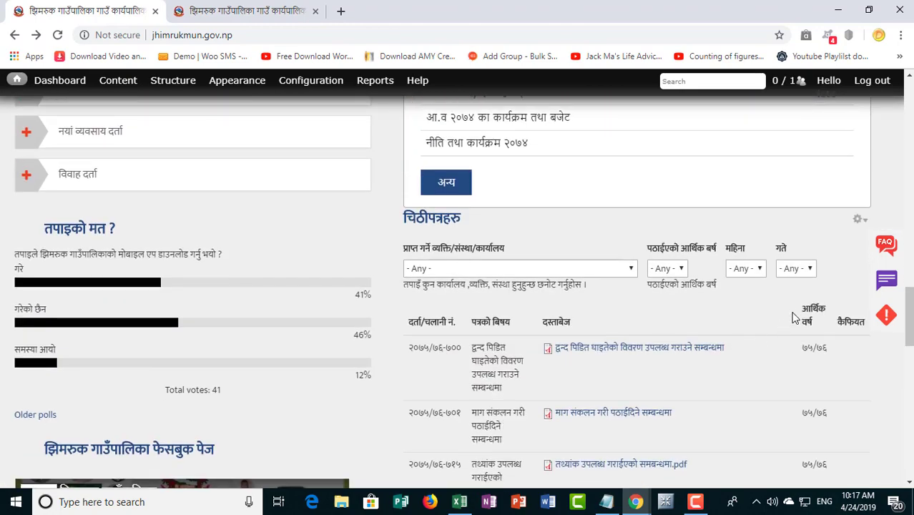
{"action": "left_click", "coordinate": [859, 221]}
{"action": "left_click", "coordinate": [819, 235]}
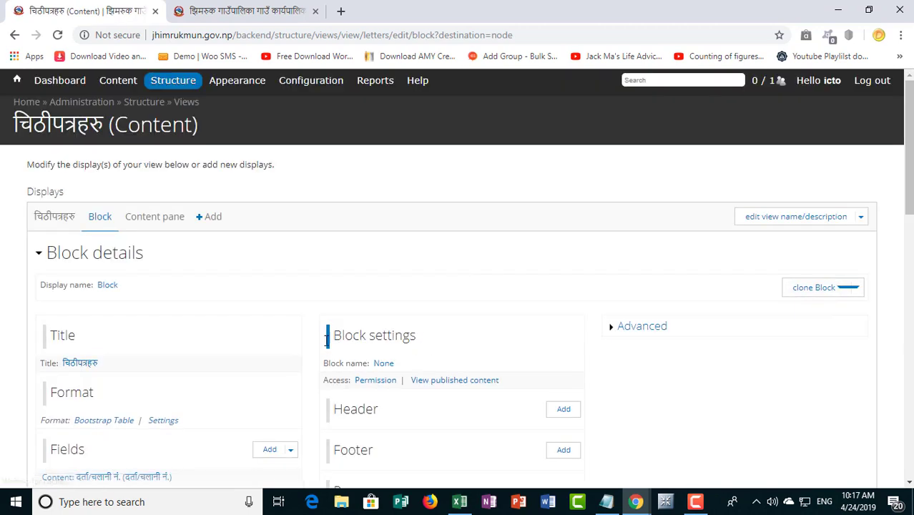
Step: Compare the letters view's fields and filter criteria with the columns and filters in the home page block
{"action": "scroll", "coordinate": [256, 363], "scroll_direction": "down", "scroll_amount": 3}
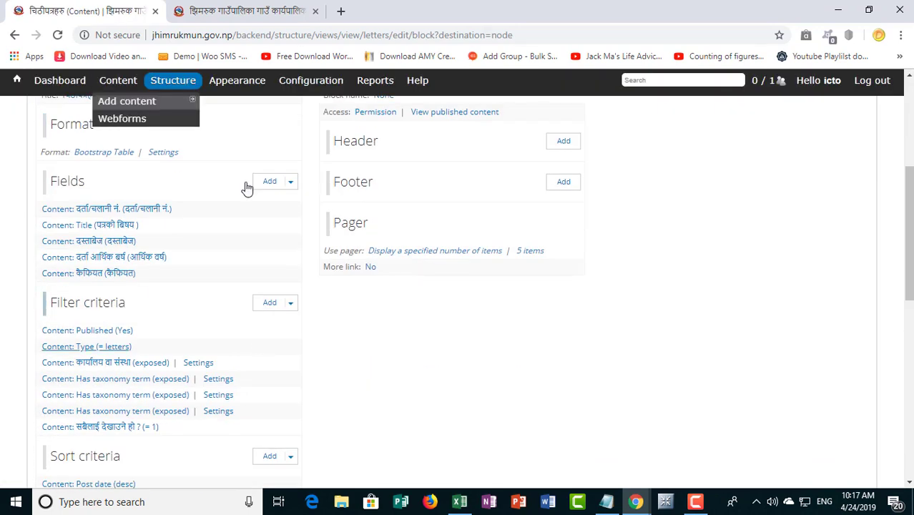
{"action": "left_click", "coordinate": [256, 7]}
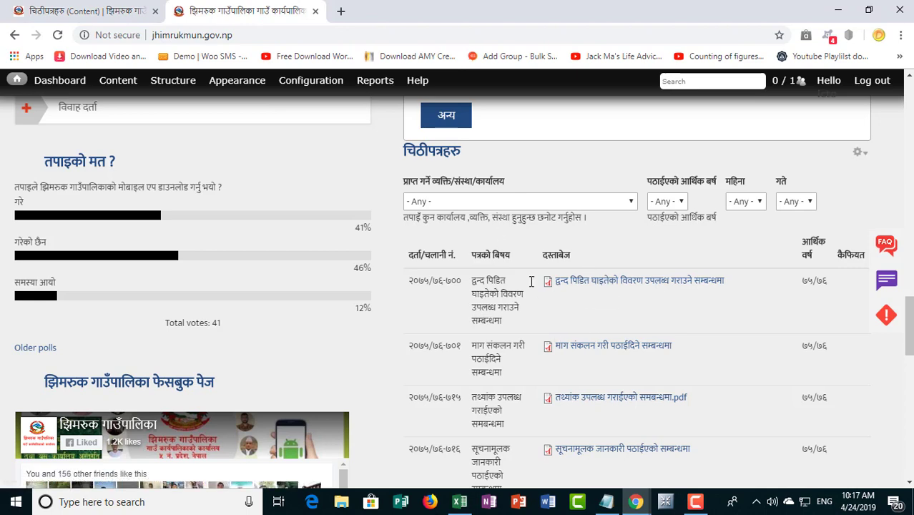
{"action": "left_click", "coordinate": [86, 11]}
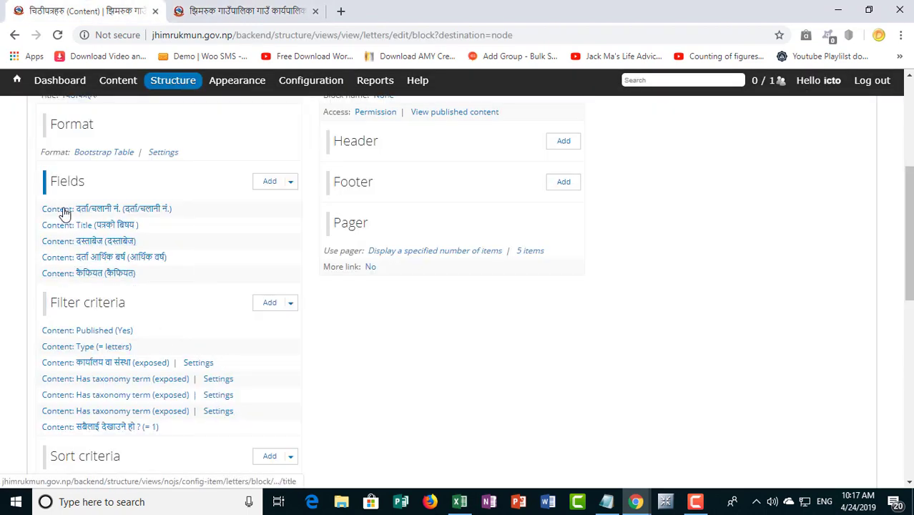
Step: Search the fields available to add to the view for "letter", review the matching list, and close it without adding any
{"action": "left_click", "coordinate": [271, 183]}
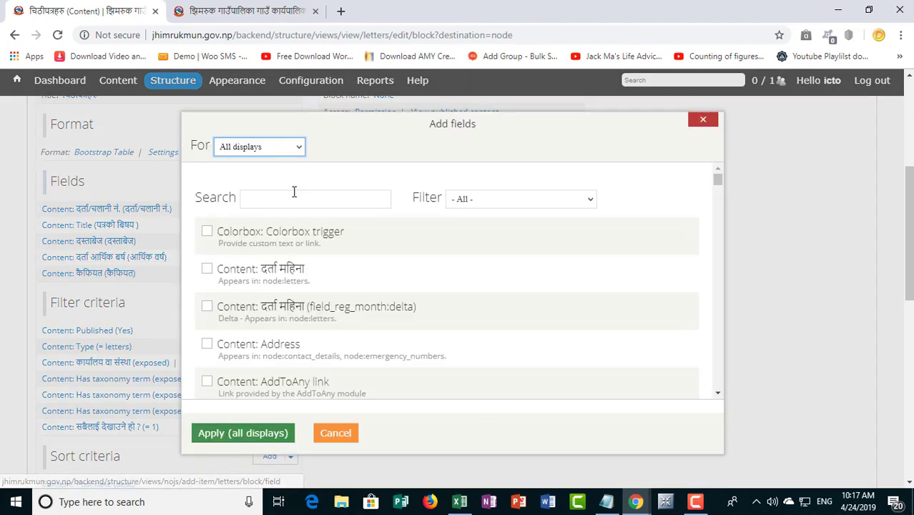
{"action": "left_click", "coordinate": [293, 197]}
{"action": "type", "text": "le"}
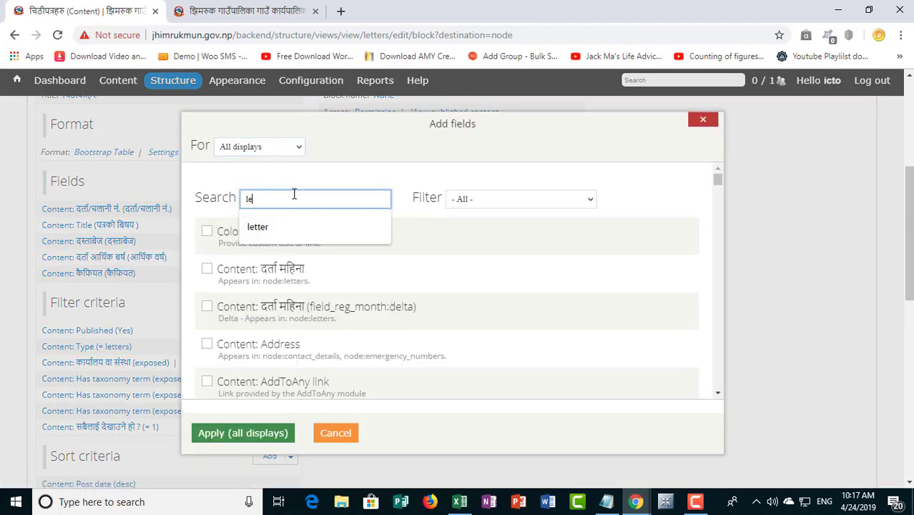
{"action": "type", "text": "tt"}
{"action": "left_click", "coordinate": [286, 231]}
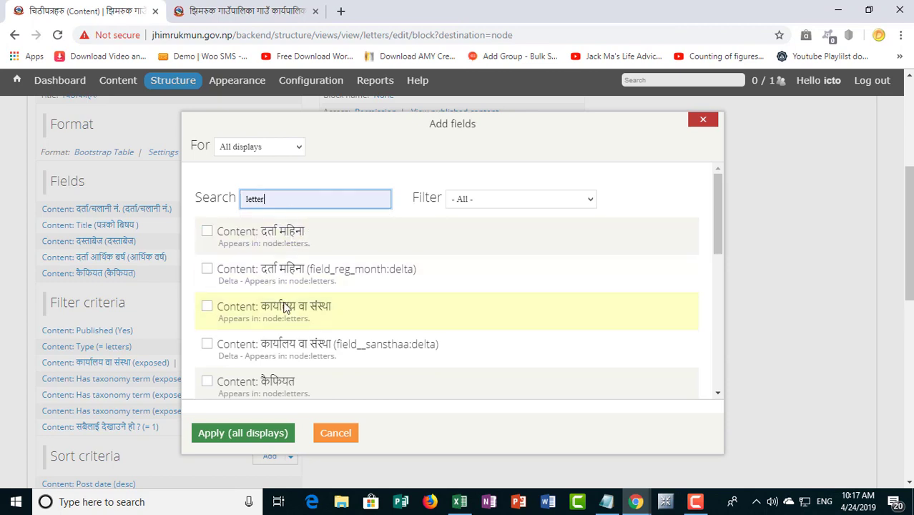
{"action": "scroll", "coordinate": [335, 335], "scroll_direction": "down", "scroll_amount": 3}
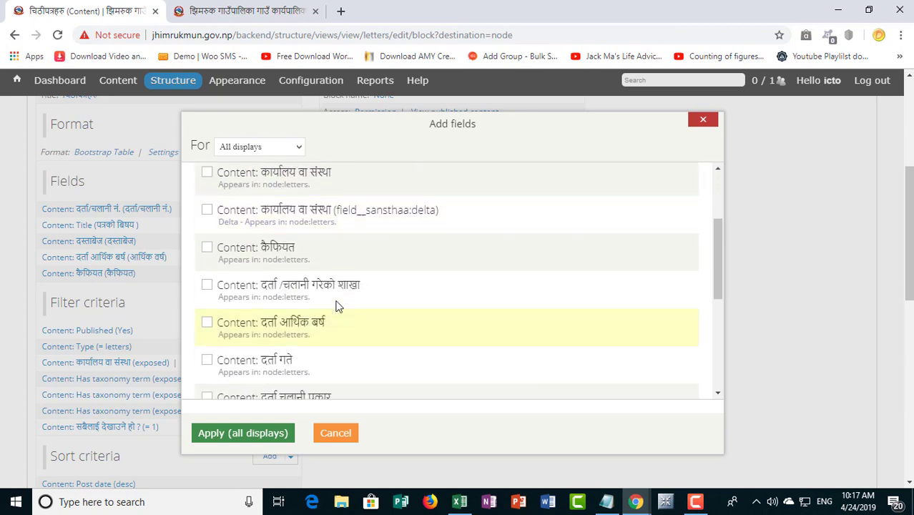
{"action": "scroll", "coordinate": [309, 363], "scroll_direction": "down", "scroll_amount": 1}
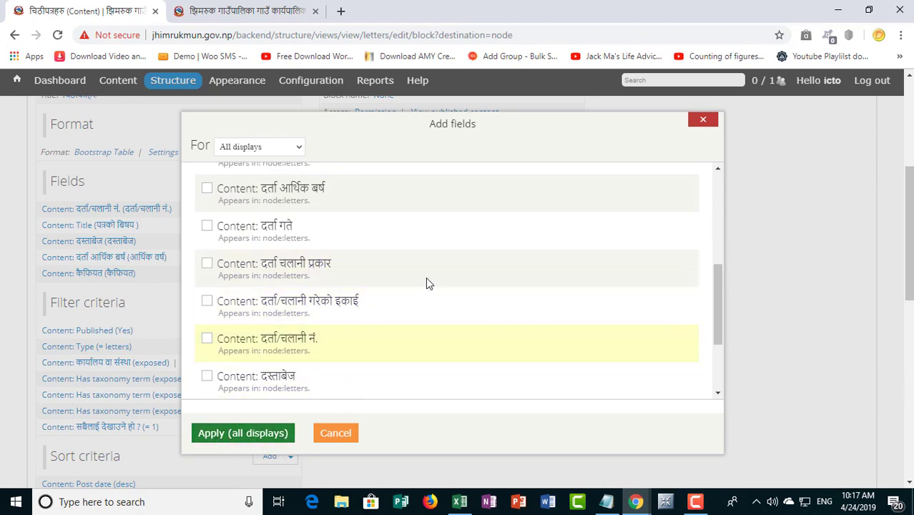
{"action": "scroll", "coordinate": [644, 251], "scroll_direction": "up", "scroll_amount": 3}
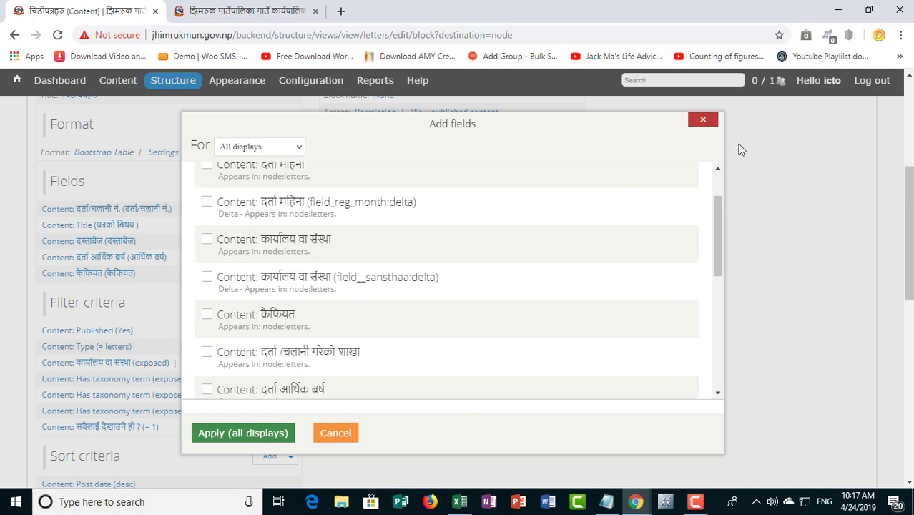
{"action": "left_click", "coordinate": [704, 122]}
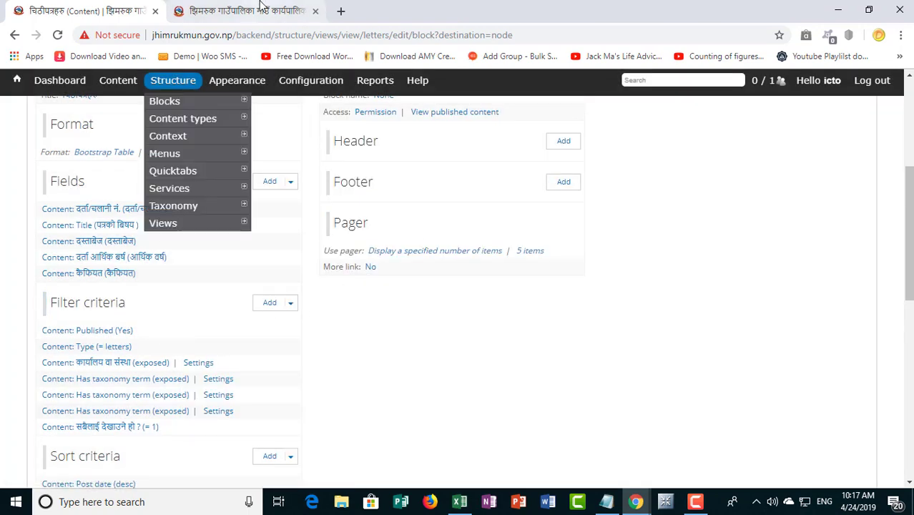
Step: Examine the home page's letters block, including the recipient office choices in its प्राप्त गर्ने व्यक्ति/संस्था/कार्यालय filter
{"action": "left_click", "coordinate": [239, 11]}
{"action": "left_click", "coordinate": [519, 204]}
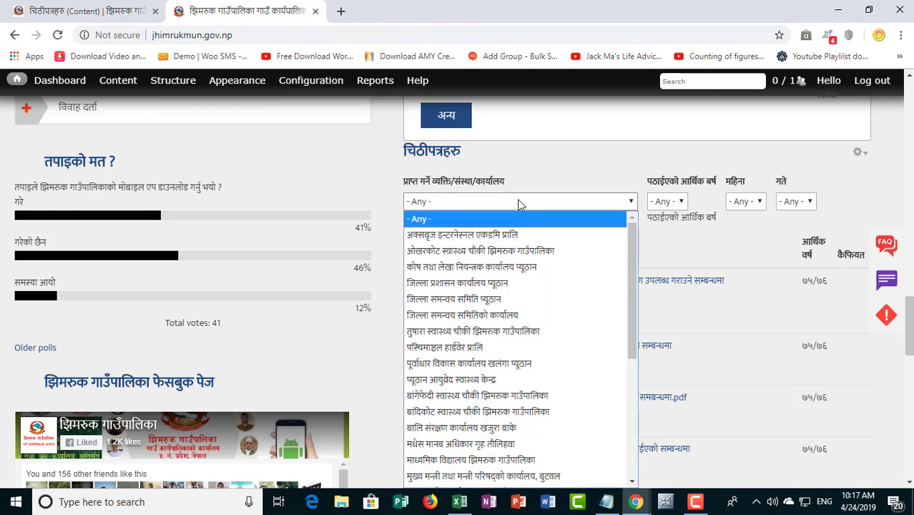
{"action": "left_click", "coordinate": [520, 204]}
{"action": "left_click", "coordinate": [519, 203]}
{"action": "scroll", "coordinate": [742, 350], "scroll_direction": "up", "scroll_amount": 10}
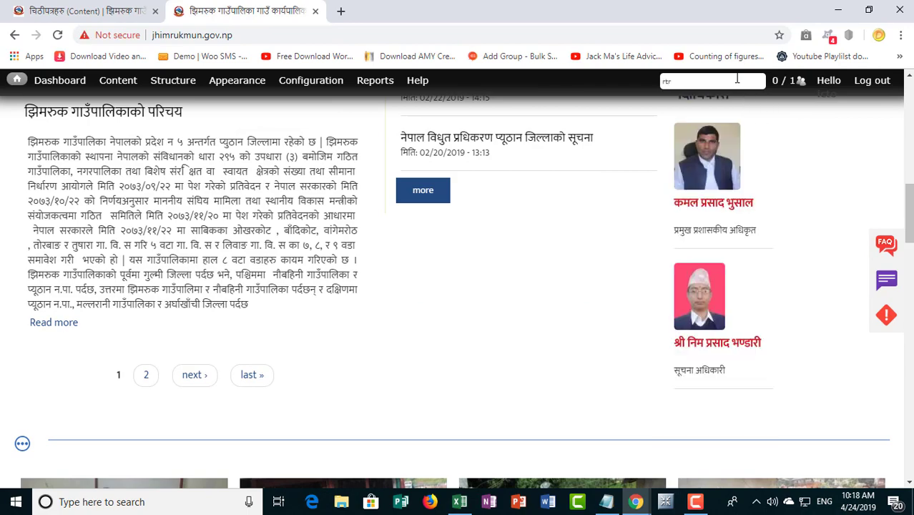
{"action": "scroll", "coordinate": [637, 374], "scroll_direction": "down", "scroll_amount": 15}
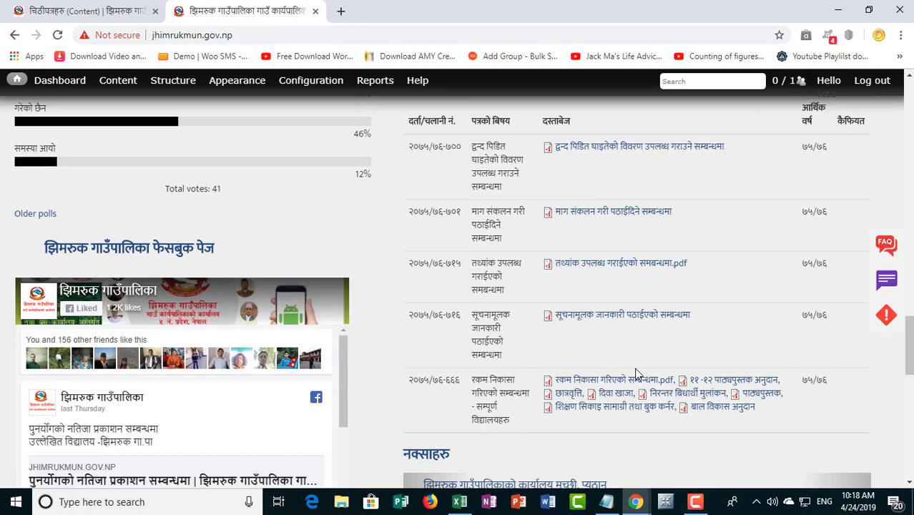
{"action": "scroll", "coordinate": [522, 350], "scroll_direction": "up", "scroll_amount": 8}
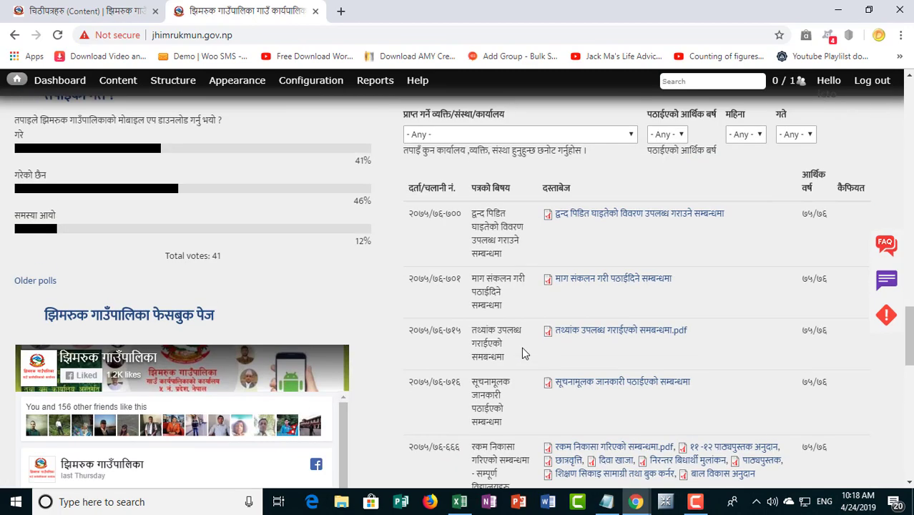
Step: Filter the home page's letters block by the office कोष तथा लेखा नियन्त्रक कार्यालय प्यूठान, the year २०५४ and a month
{"action": "left_click", "coordinate": [511, 134]}
{"action": "left_click", "coordinate": [487, 201]}
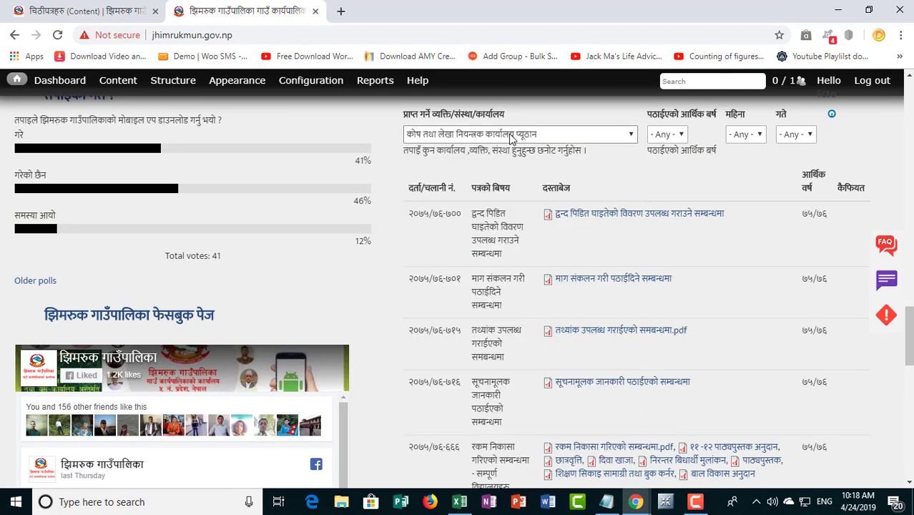
{"action": "left_click", "coordinate": [683, 133]}
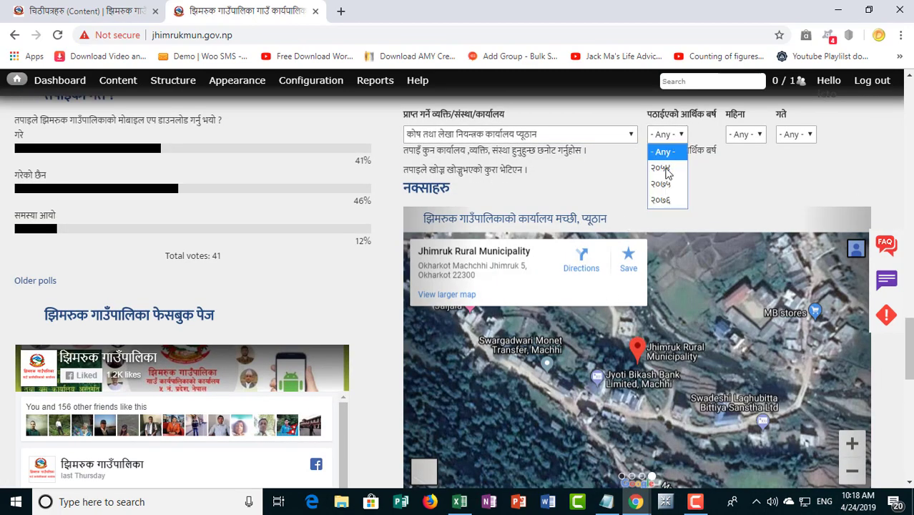
{"action": "left_click", "coordinate": [665, 166]}
{"action": "left_click", "coordinate": [742, 139]}
{"action": "left_click", "coordinate": [746, 135]}
{"action": "left_click", "coordinate": [746, 135]}
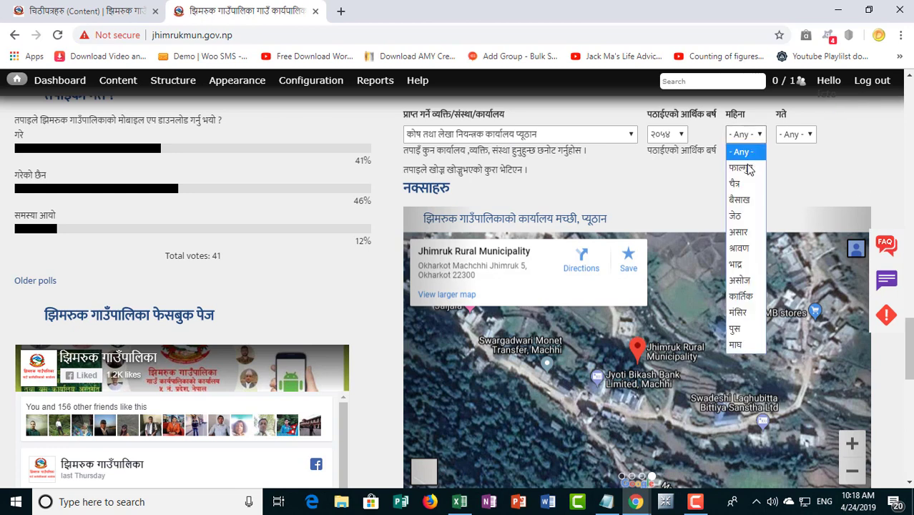
{"action": "left_click", "coordinate": [751, 177]}
Step: Return to the letters view's settings and examine the filter criterion सबैलाई देखाउने हो ? (= 1) and the sort criteria
{"action": "left_click", "coordinate": [117, 8]}
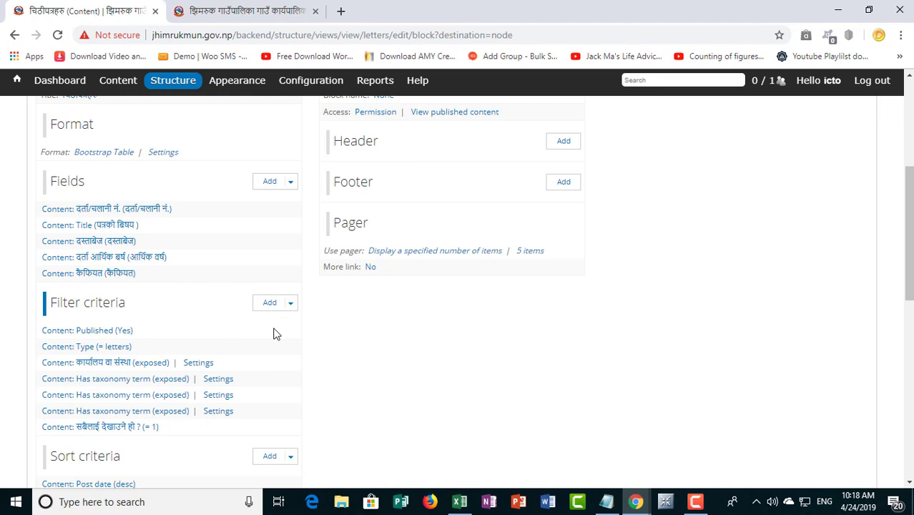
{"action": "scroll", "coordinate": [266, 379], "scroll_direction": "down", "scroll_amount": 2}
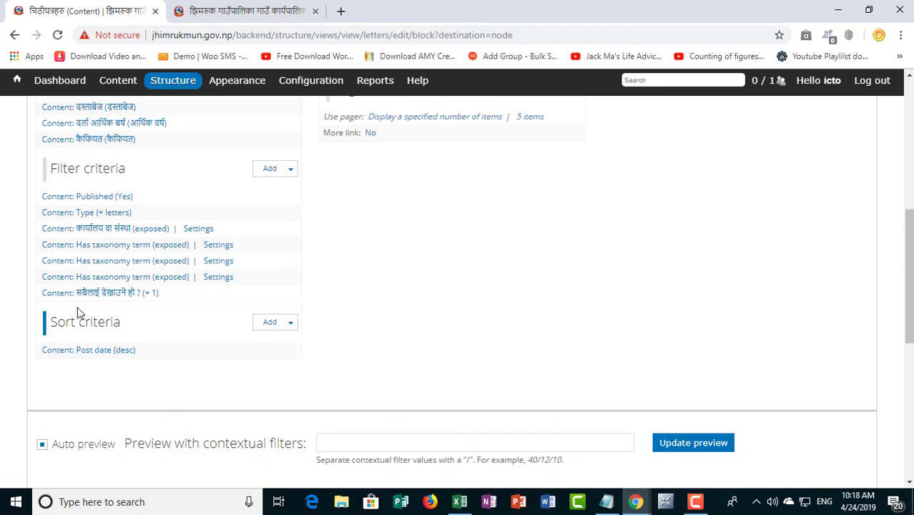
{"action": "left_click_drag", "start_coordinate": [42, 293], "coordinate": [179, 306]}
{"action": "left_click", "coordinate": [184, 300]}
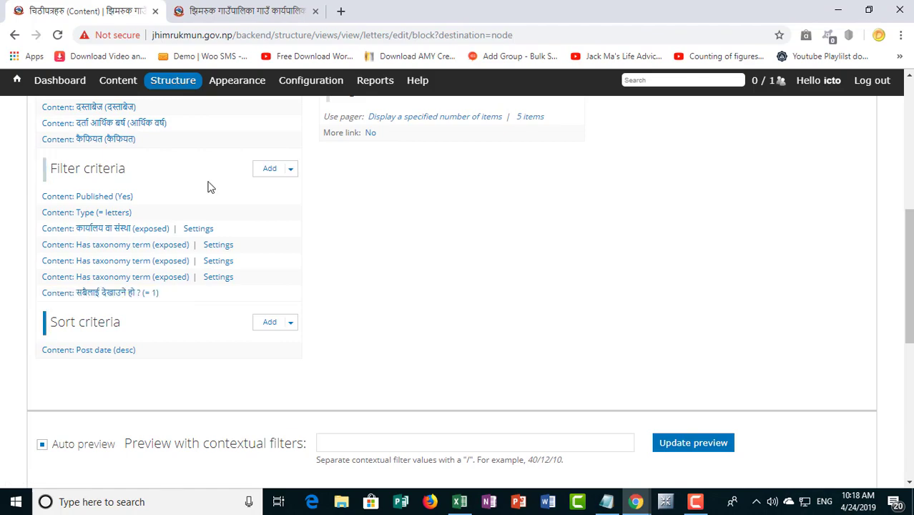
Step: Open the site's public चिठीपत्रहरु page and review its letters table and recipient office filter
{"action": "left_click", "coordinate": [249, 10]}
{"action": "scroll", "coordinate": [567, 361], "scroll_direction": "up", "scroll_amount": 20}
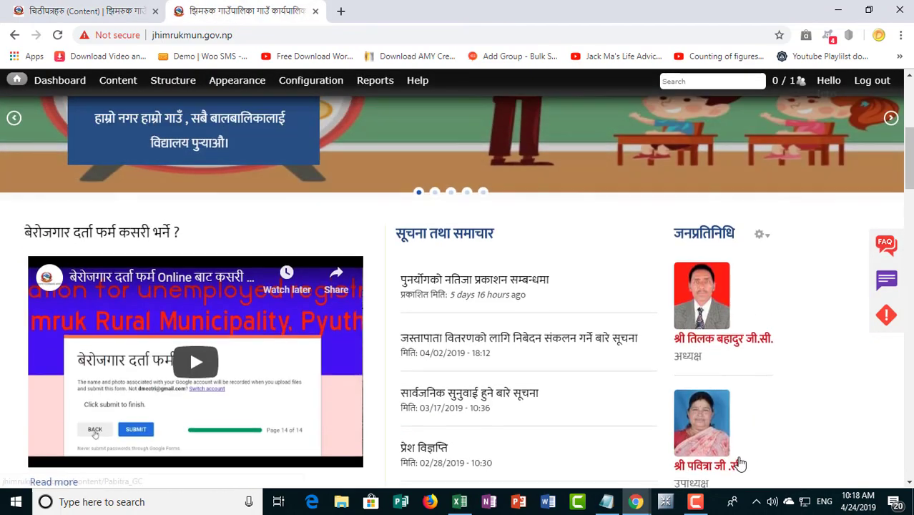
{"action": "scroll", "coordinate": [723, 392], "scroll_direction": "up", "scroll_amount": 1}
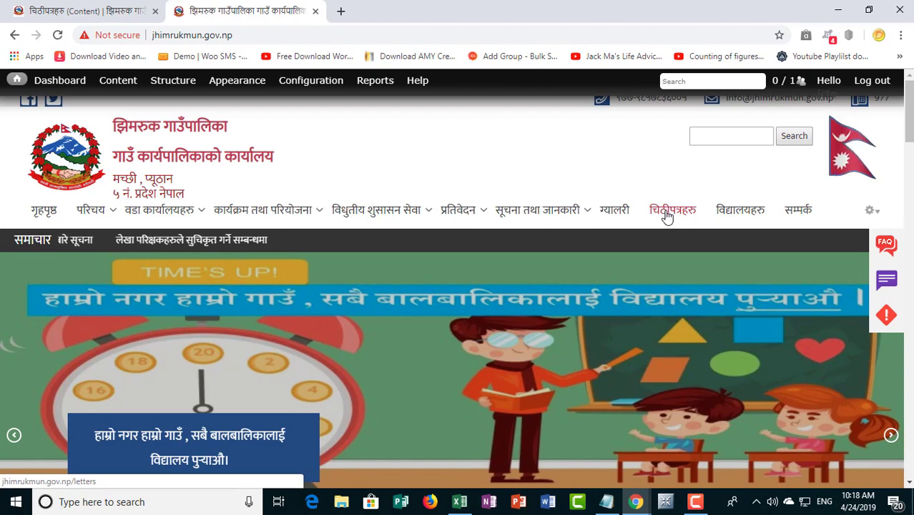
{"action": "left_click", "coordinate": [667, 213]}
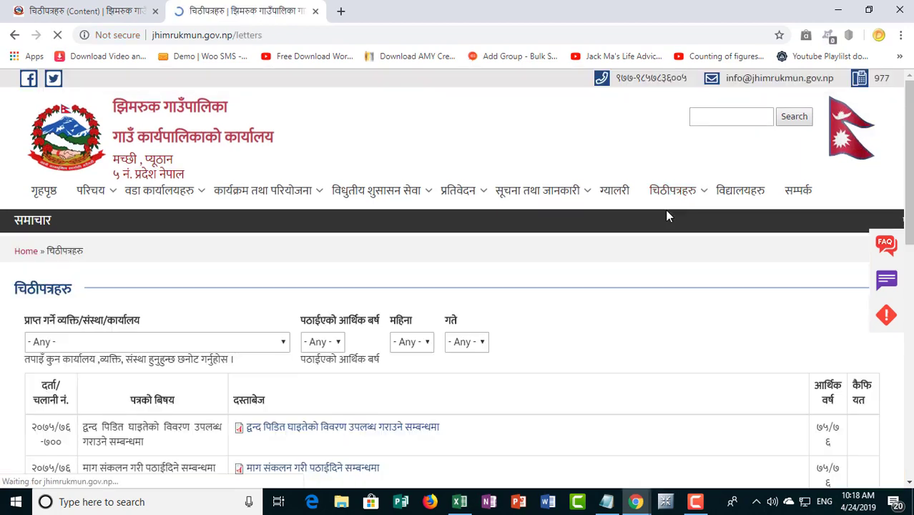
{"action": "scroll", "coordinate": [378, 259], "scroll_direction": "down", "scroll_amount": 5}
{"action": "scroll", "coordinate": [321, 376], "scroll_direction": "up", "scroll_amount": 4}
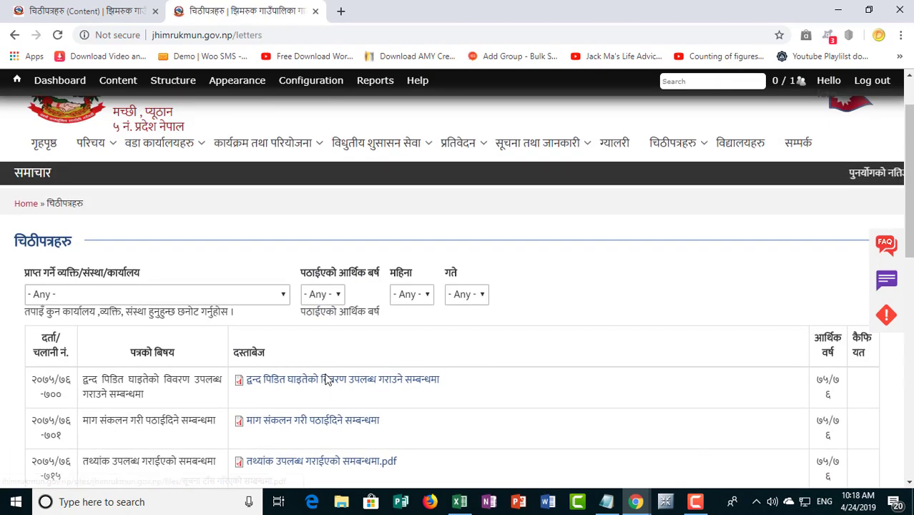
{"action": "scroll", "coordinate": [337, 327], "scroll_direction": "down", "scroll_amount": 1}
{"action": "left_click", "coordinate": [240, 231]}
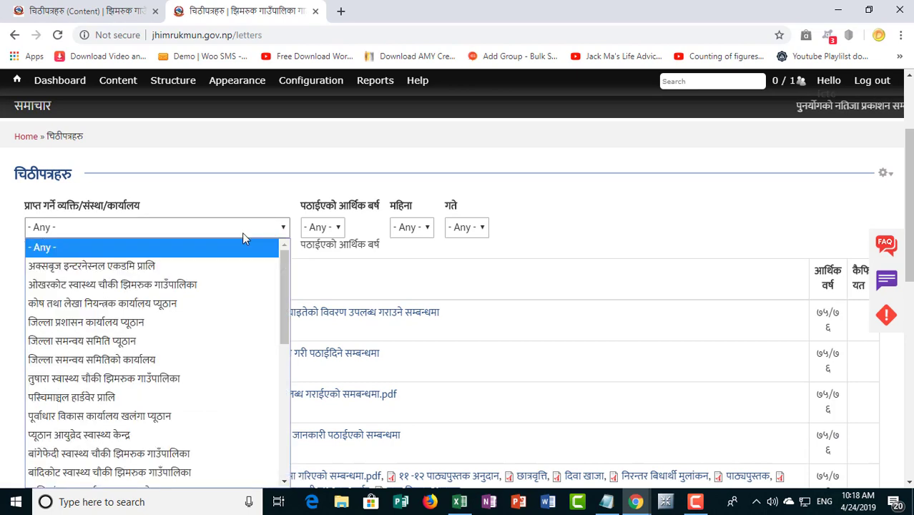
{"action": "scroll", "coordinate": [494, 281], "scroll_direction": "up", "scroll_amount": 2}
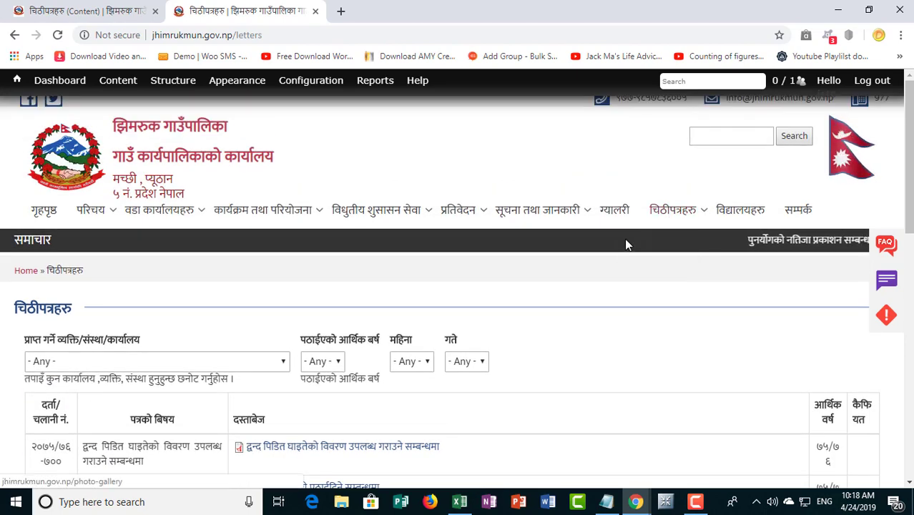
Step: Open the दर्ता चलानी page under चिठीपत्रहरु and review its filters and table of letters
{"action": "mouse_move", "coordinate": [662, 217]}
{"action": "left_click", "coordinate": [653, 252]}
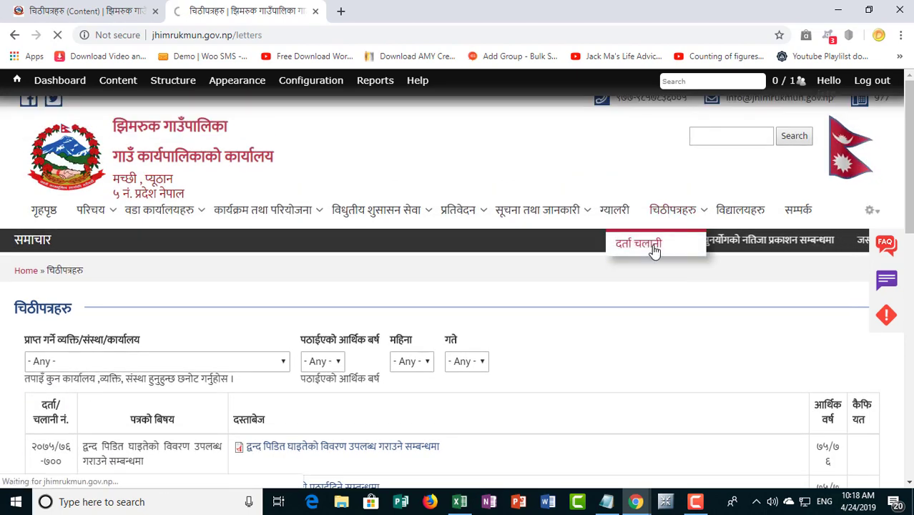
{"action": "scroll", "coordinate": [119, 301], "scroll_direction": "down", "scroll_amount": 3}
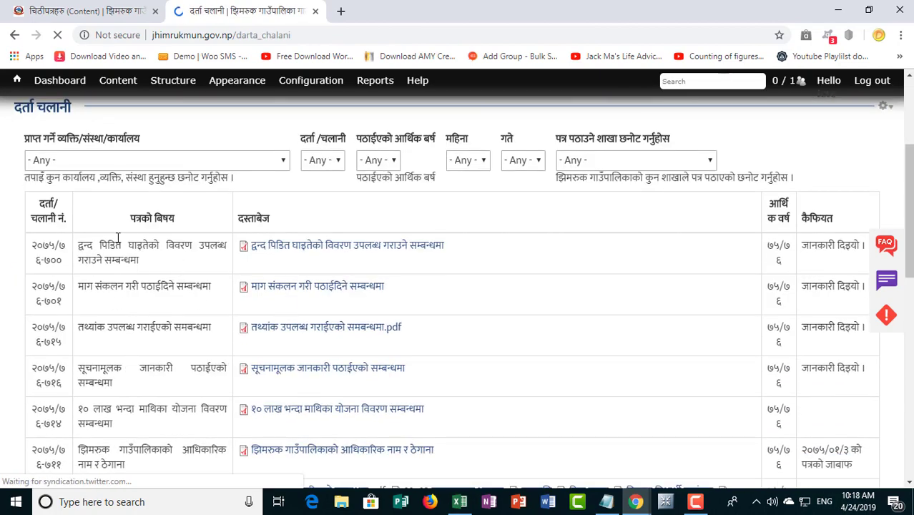
{"action": "scroll", "coordinate": [365, 290], "scroll_direction": "down", "scroll_amount": 5}
{"action": "scroll", "coordinate": [351, 372], "scroll_direction": "up", "scroll_amount": 5}
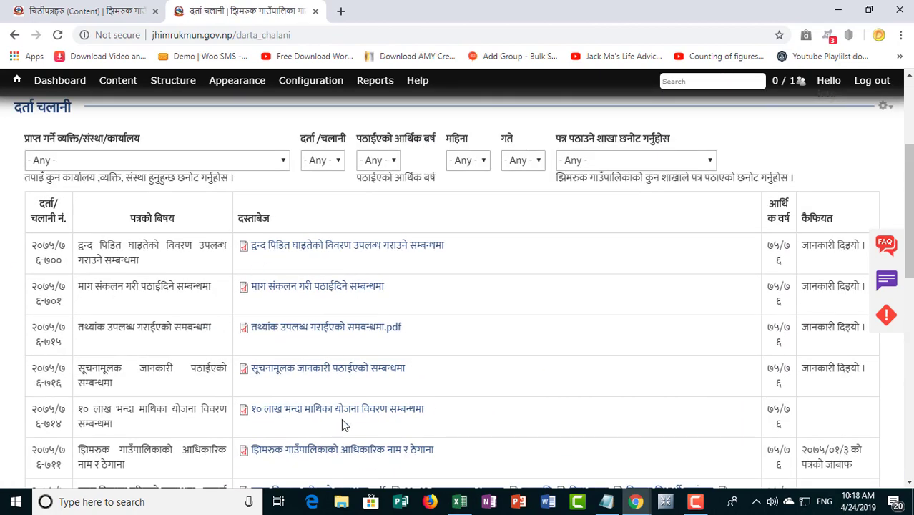
{"action": "scroll", "coordinate": [438, 342], "scroll_direction": "up", "scroll_amount": 3}
Step: Open the field management page of the letters content type
{"action": "mouse_move", "coordinate": [691, 207]}
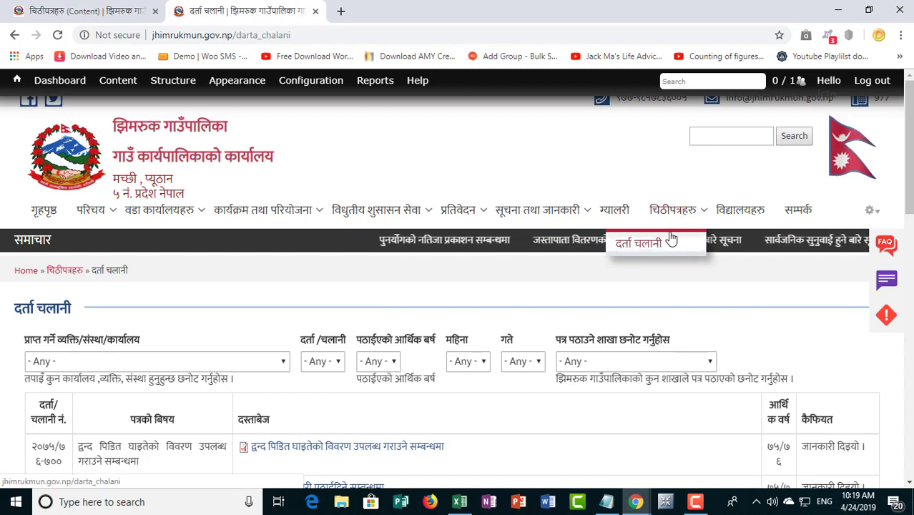
{"action": "mouse_move", "coordinate": [129, 81]}
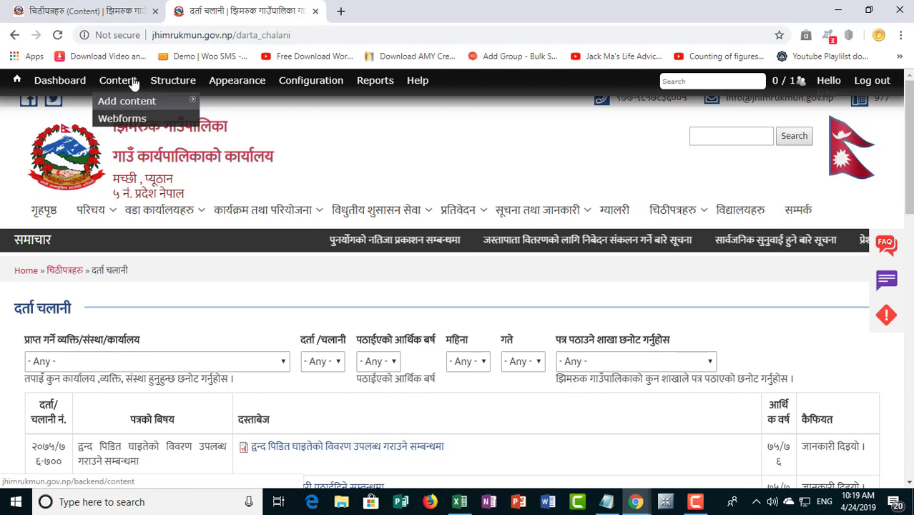
{"action": "mouse_move", "coordinate": [139, 101]}
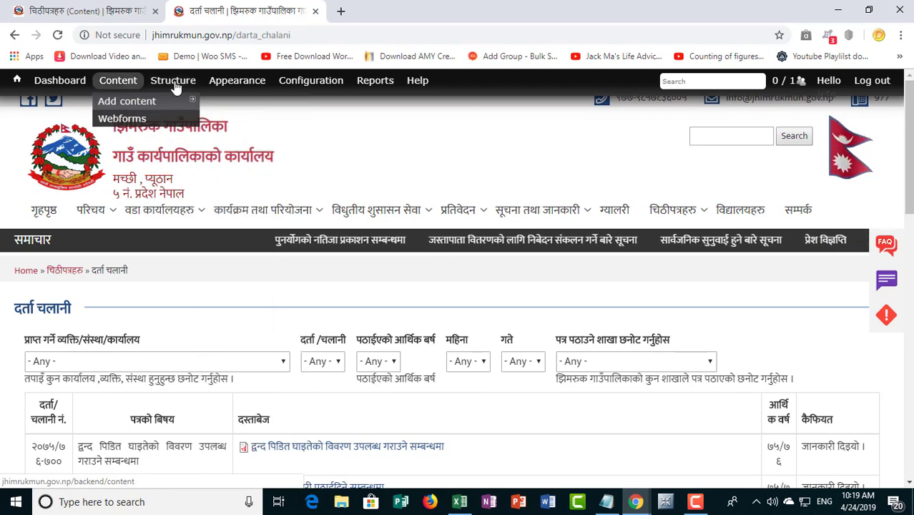
{"action": "mouse_move", "coordinate": [173, 82]}
{"action": "mouse_move", "coordinate": [172, 123]}
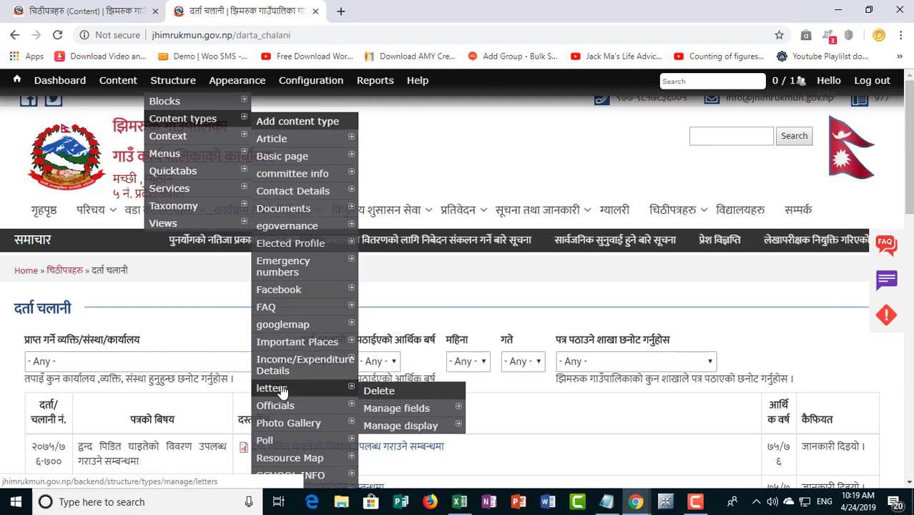
{"action": "mouse_move", "coordinate": [322, 406]}
{"action": "mouse_move", "coordinate": [322, 389]}
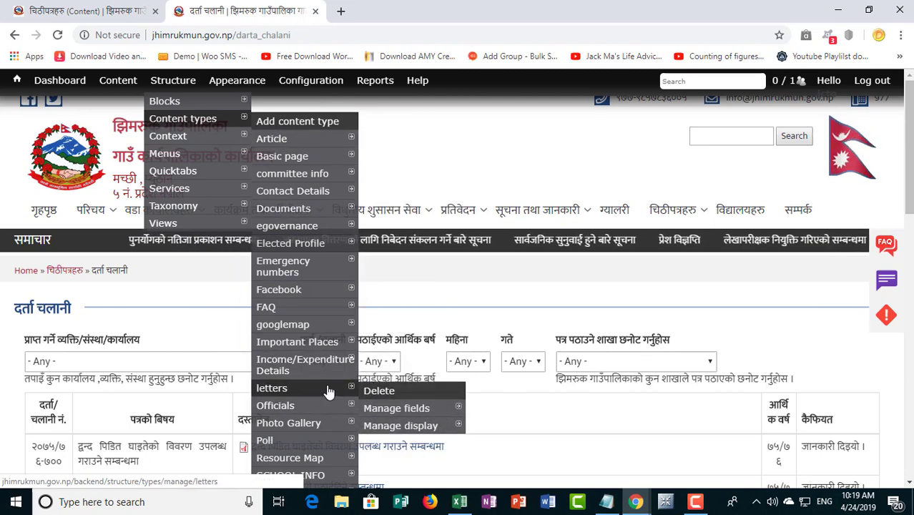
{"action": "left_click", "coordinate": [392, 410]}
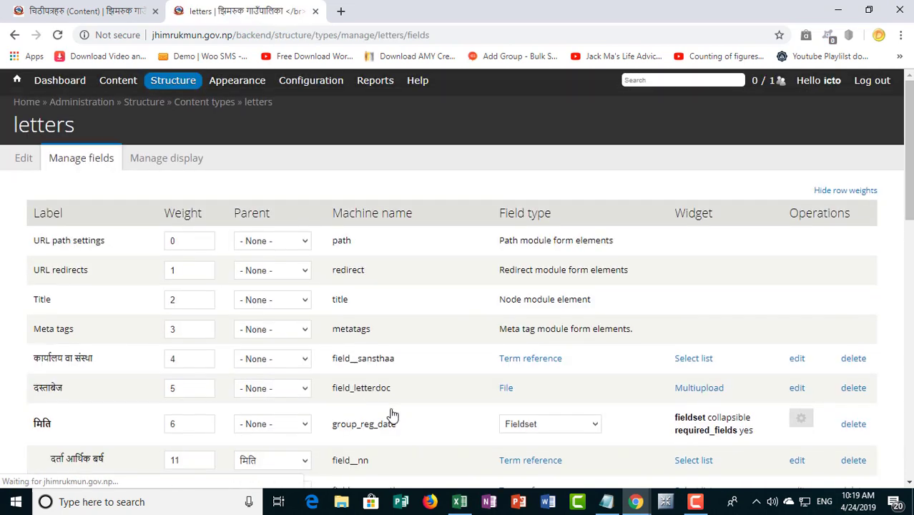
Step: In the add new field row, choose the Boolean field type with the Single on/off checkbox widget
{"action": "scroll", "coordinate": [163, 353], "scroll_direction": "down", "scroll_amount": 10}
{"action": "scroll", "coordinate": [158, 331], "scroll_direction": "up", "scroll_amount": 2}
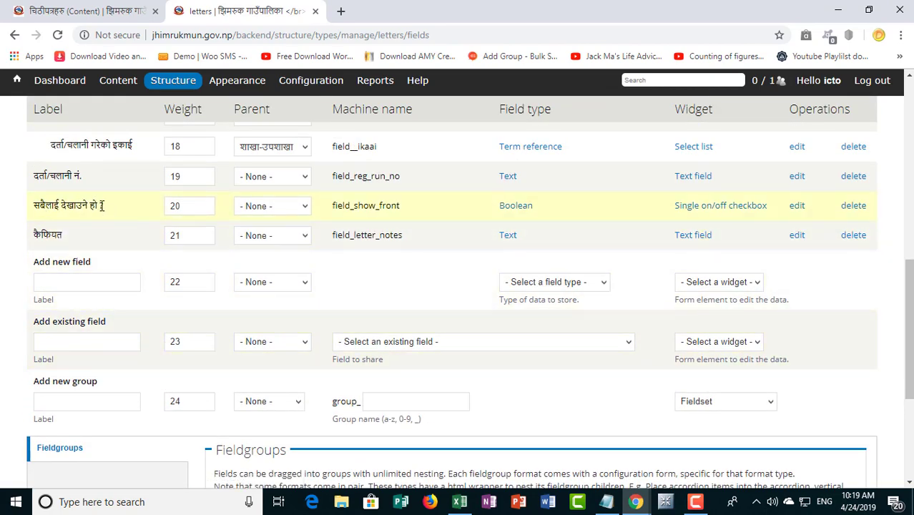
{"action": "left_click", "coordinate": [100, 281]}
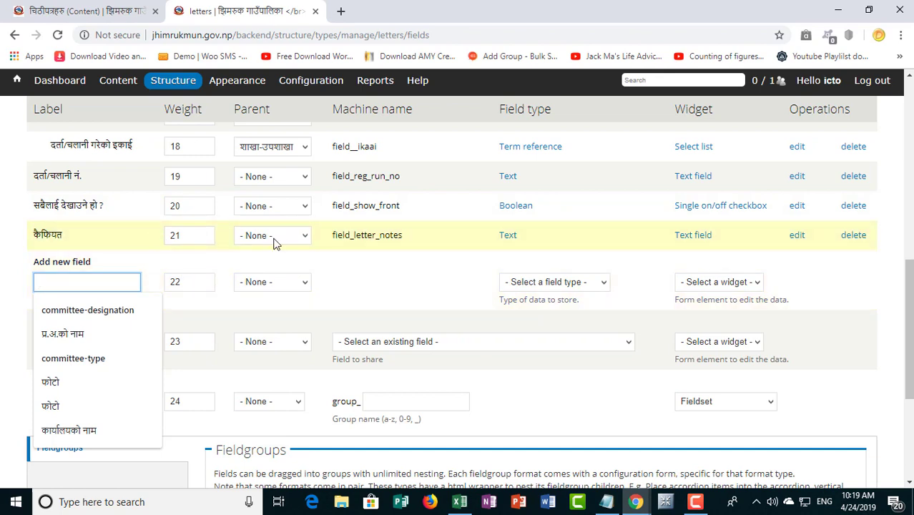
{"action": "left_click", "coordinate": [555, 285]}
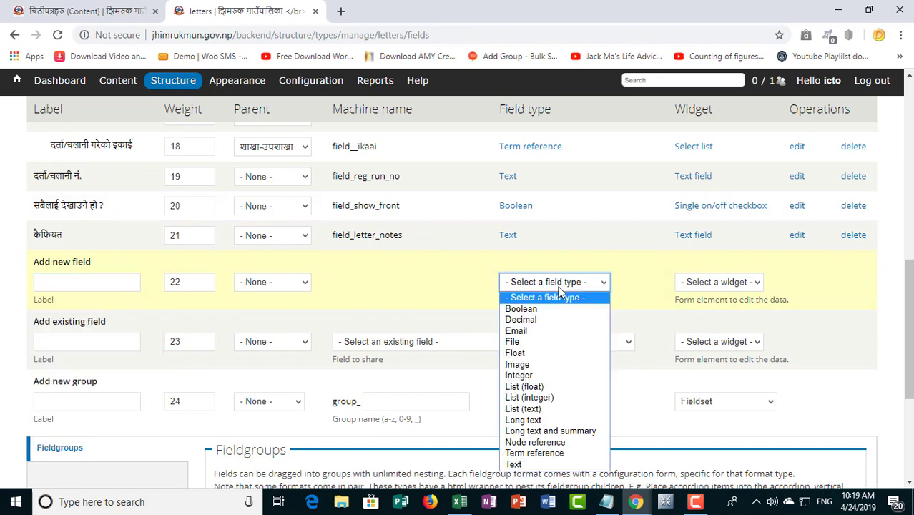
{"action": "left_click", "coordinate": [530, 311]}
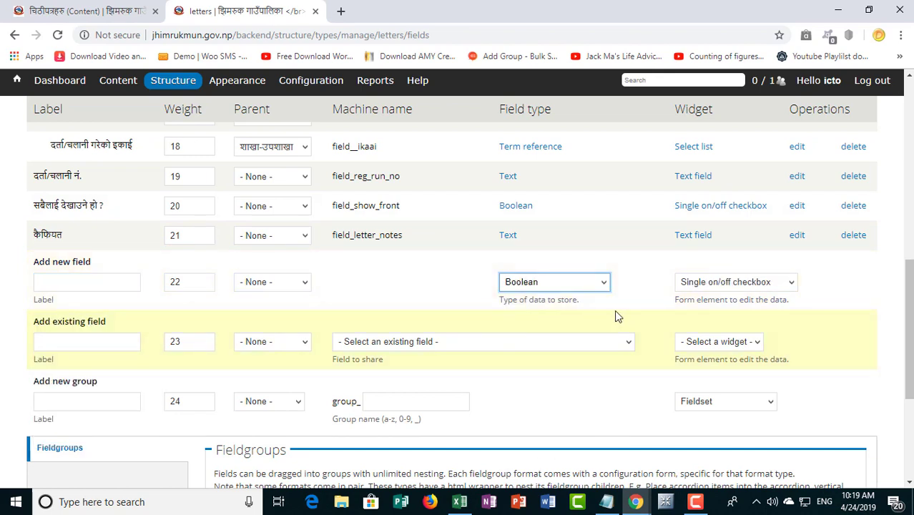
{"action": "left_click", "coordinate": [727, 284]}
{"action": "left_click", "coordinate": [728, 279]}
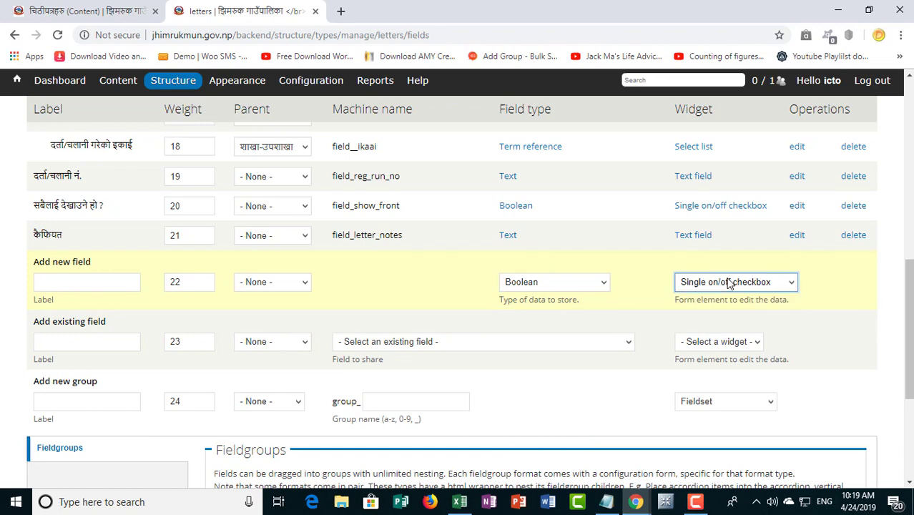
{"action": "left_click", "coordinate": [584, 283]}
{"action": "left_click", "coordinate": [547, 311]}
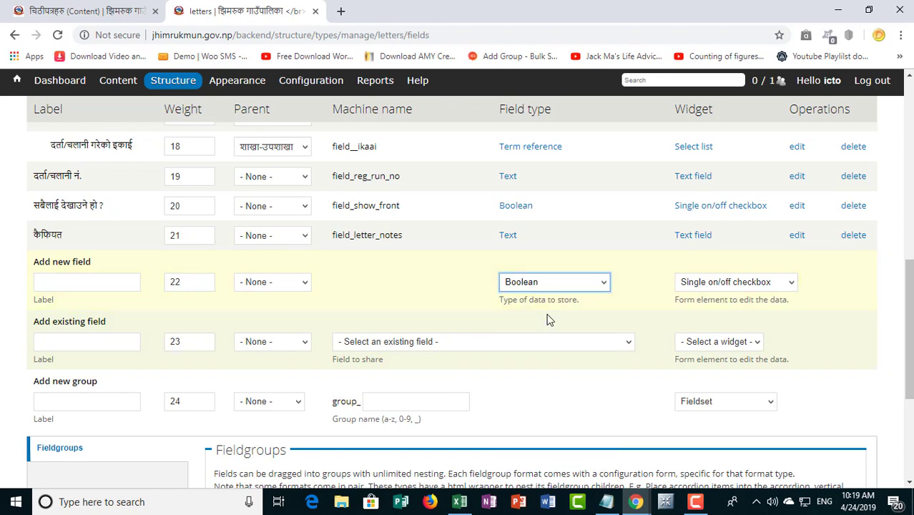
Step: Open the form for adding new letters content and go to its सबैलाई देखाउने हो ? checkbox
{"action": "scroll", "coordinate": [302, 362], "scroll_direction": "up", "scroll_amount": 12}
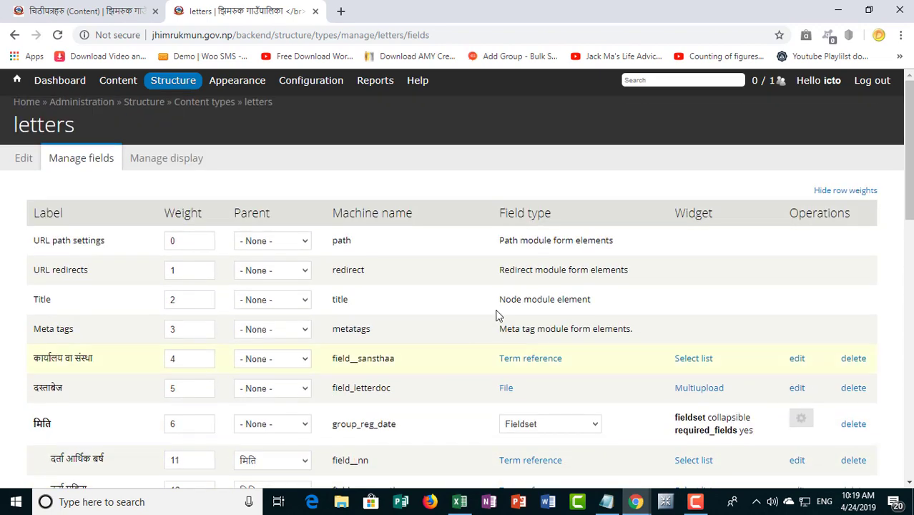
{"action": "scroll", "coordinate": [407, 342], "scroll_direction": "down", "scroll_amount": 8}
{"action": "scroll", "coordinate": [407, 341], "scroll_direction": "up", "scroll_amount": 8}
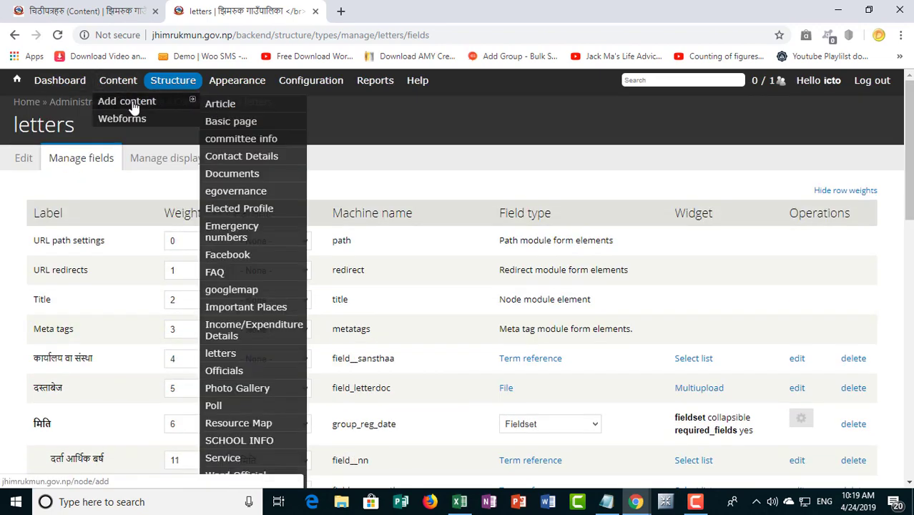
{"action": "left_click", "coordinate": [224, 355]}
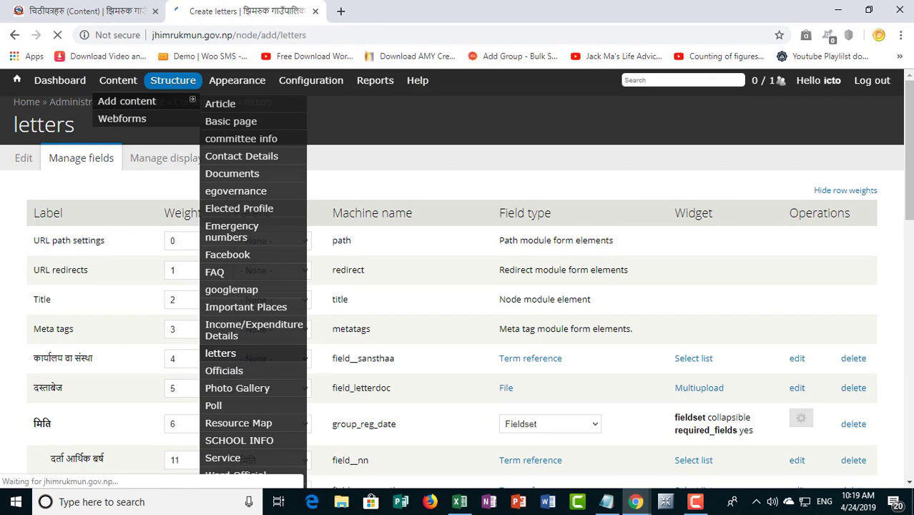
{"action": "scroll", "coordinate": [218, 349], "scroll_direction": "down", "scroll_amount": 15}
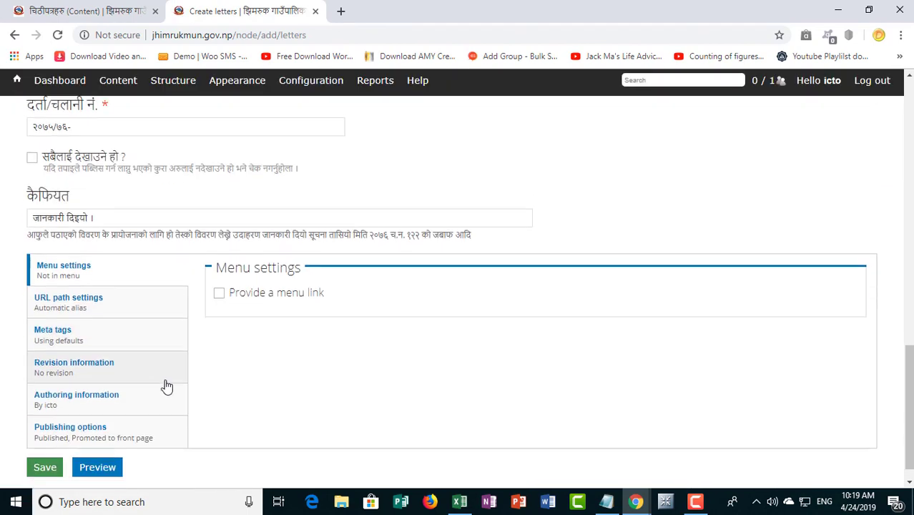
{"action": "scroll", "coordinate": [136, 336], "scroll_direction": "down", "scroll_amount": 1}
{"action": "scroll", "coordinate": [103, 241], "scroll_direction": "up", "scroll_amount": 1}
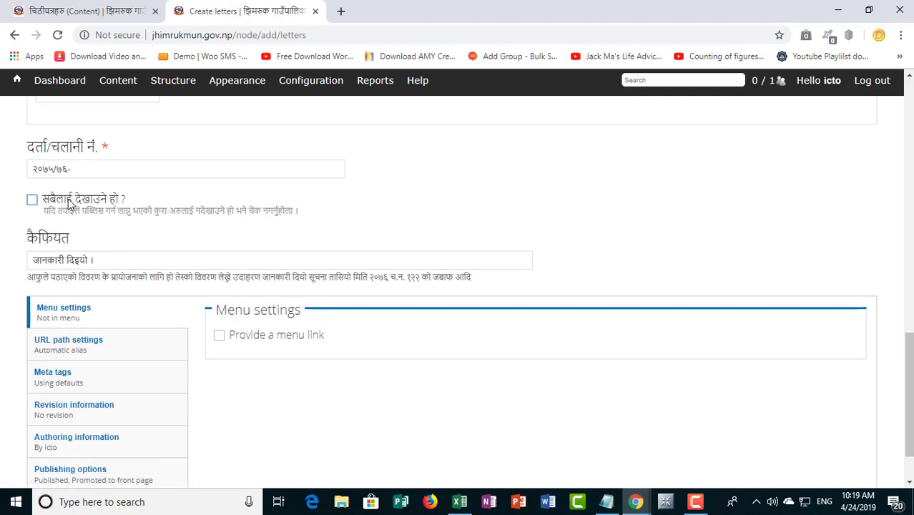
Step: Highlight the help text under सबैलाई देखाउने हो ? and enable that checkbox
{"action": "left_click_drag", "start_coordinate": [43, 203], "coordinate": [113, 204]}
{"action": "left_click", "coordinate": [112, 216]}
{"action": "left_click_drag", "start_coordinate": [108, 209], "coordinate": [162, 207]}
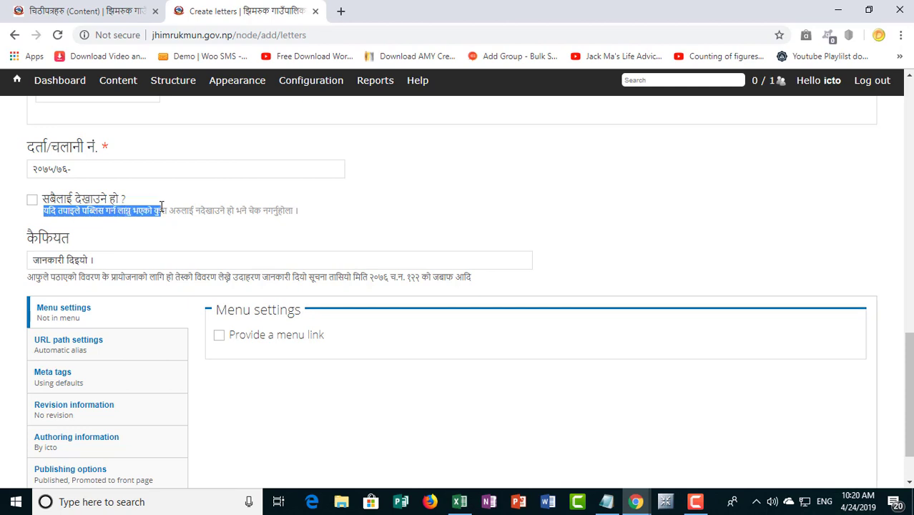
{"action": "left_click_drag", "start_coordinate": [253, 206], "coordinate": [300, 207]}
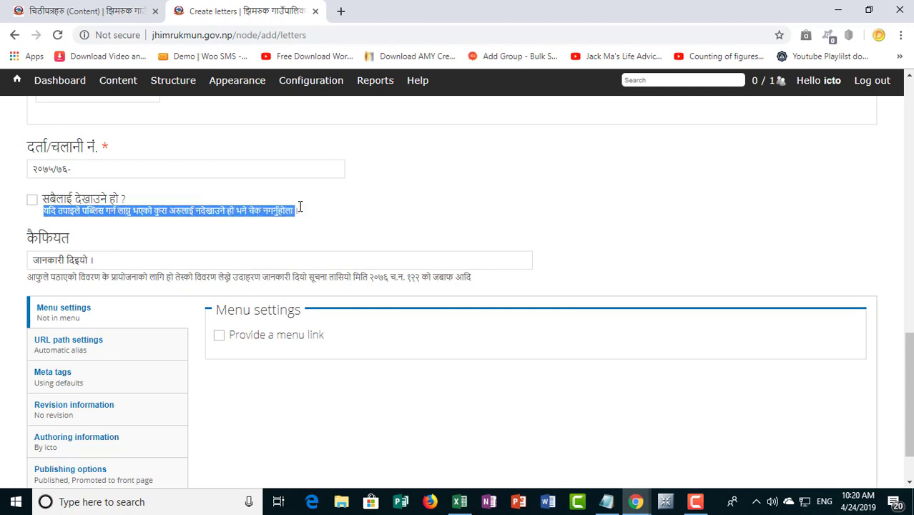
{"action": "left_click", "coordinate": [33, 201]}
Step: Go back from the letters block view to the site's home page and review its header and main navigation
{"action": "left_click", "coordinate": [146, 7]}
{"action": "scroll", "coordinate": [563, 376], "scroll_direction": "up", "scroll_amount": 6}
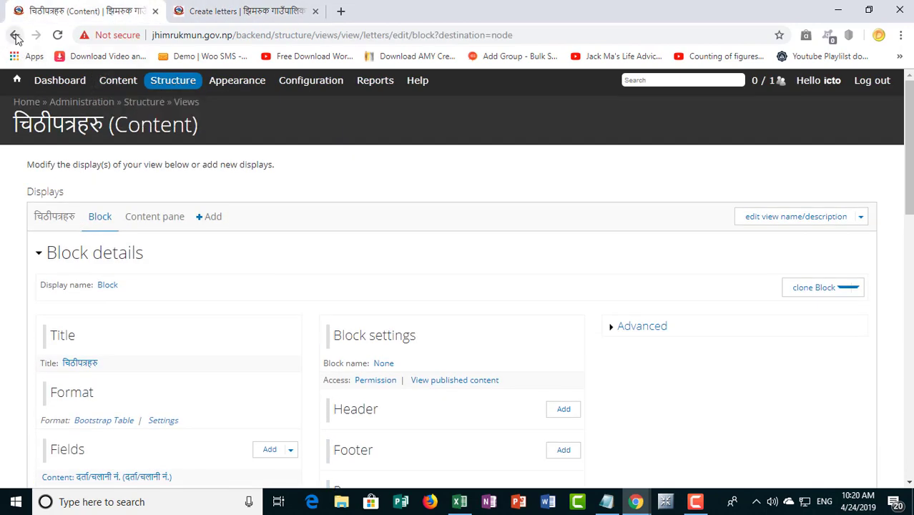
{"action": "left_click", "coordinate": [16, 38]}
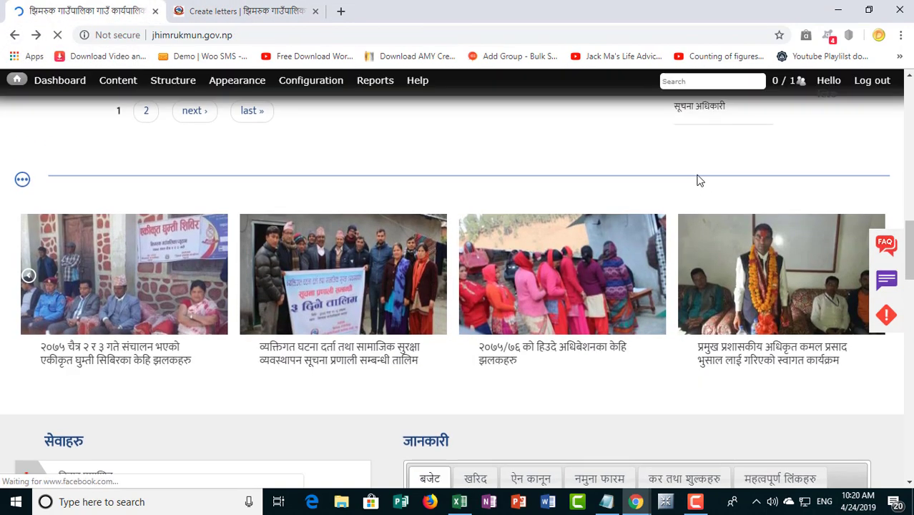
{"action": "scroll", "coordinate": [712, 265], "scroll_direction": "up", "scroll_amount": 10}
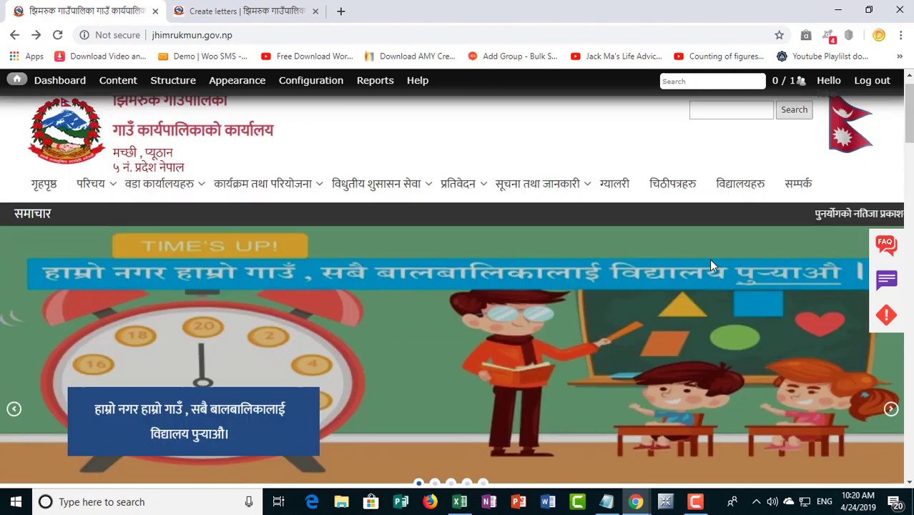
{"action": "scroll", "coordinate": [710, 264], "scroll_direction": "up", "scroll_amount": 1}
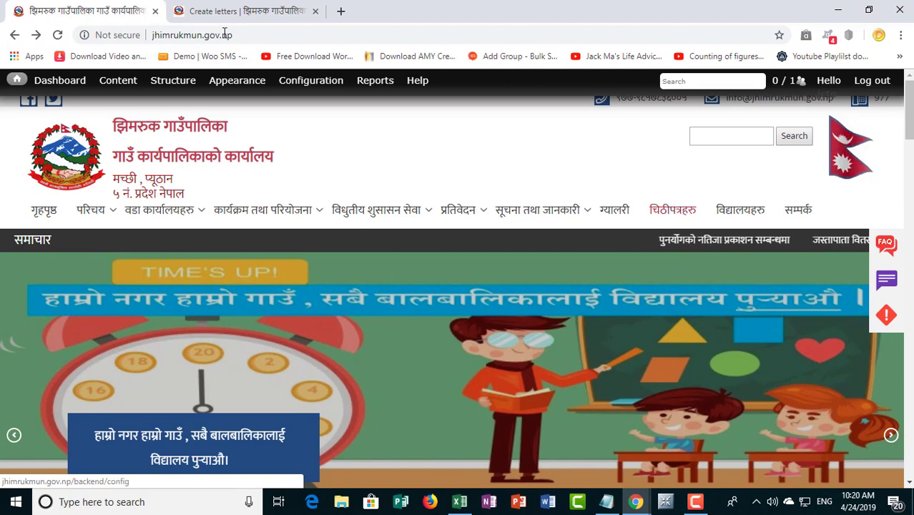
Step: Return to the Create letters form and review its title, office, document and date fields
{"action": "left_click", "coordinate": [265, 10]}
{"action": "scroll", "coordinate": [204, 342], "scroll_direction": "up", "scroll_amount": 3}
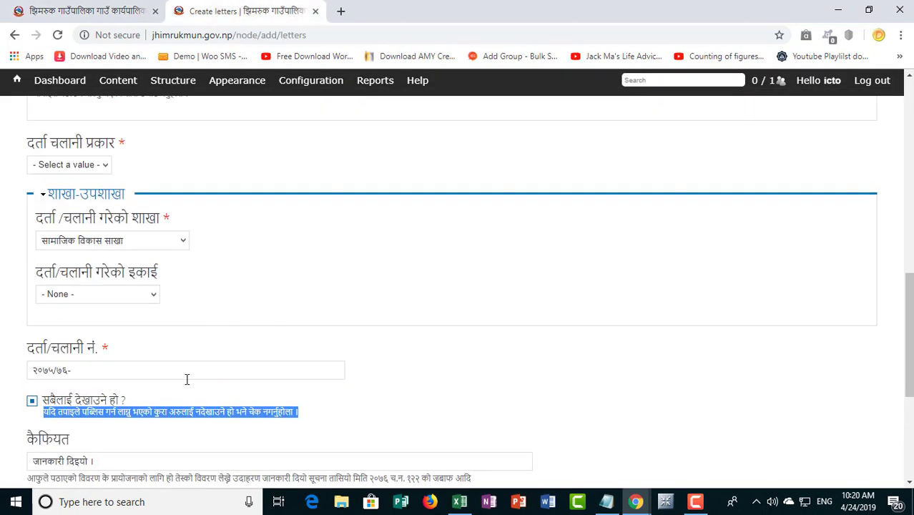
{"action": "scroll", "coordinate": [212, 397], "scroll_direction": "up", "scroll_amount": 10}
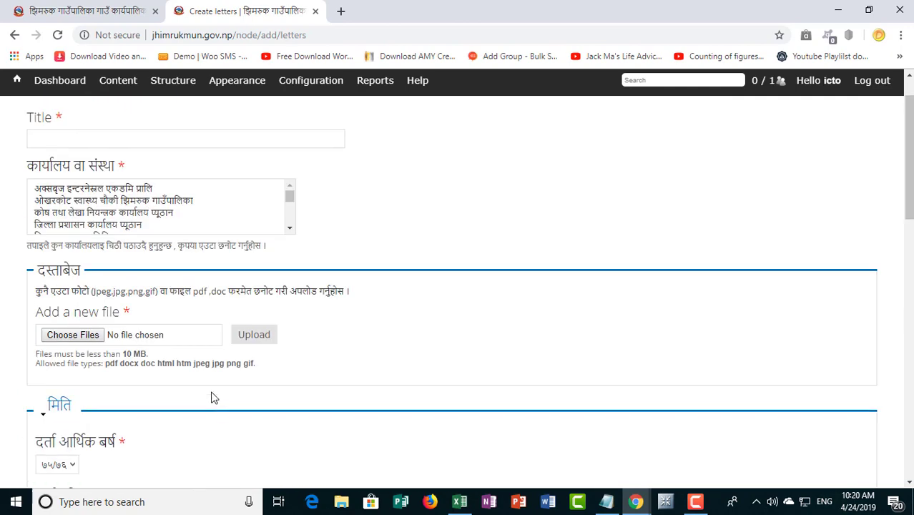
{"action": "scroll", "coordinate": [395, 315], "scroll_direction": "down", "scroll_amount": 4}
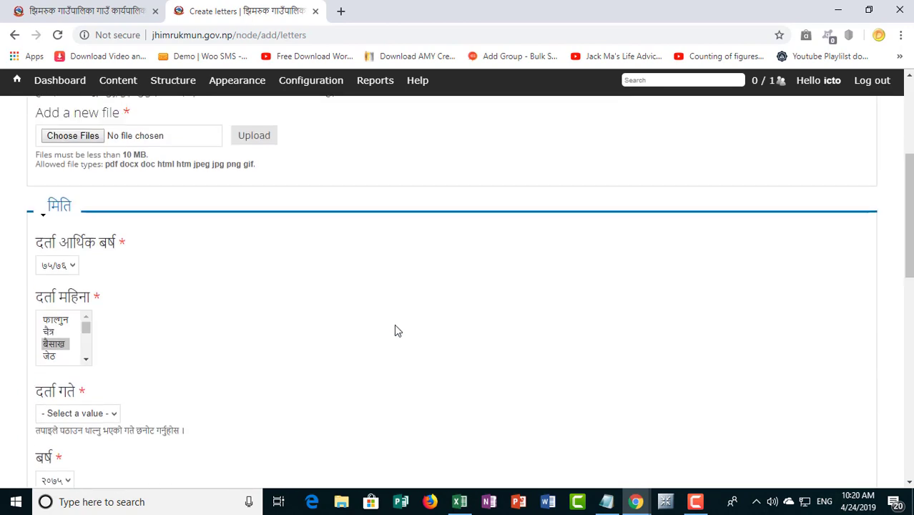
{"action": "scroll", "coordinate": [394, 324], "scroll_direction": "up", "scroll_amount": 4}
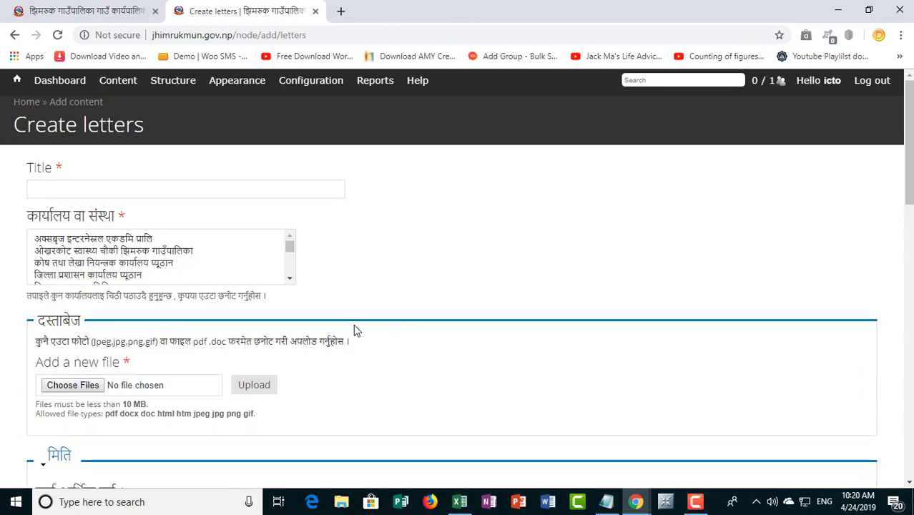